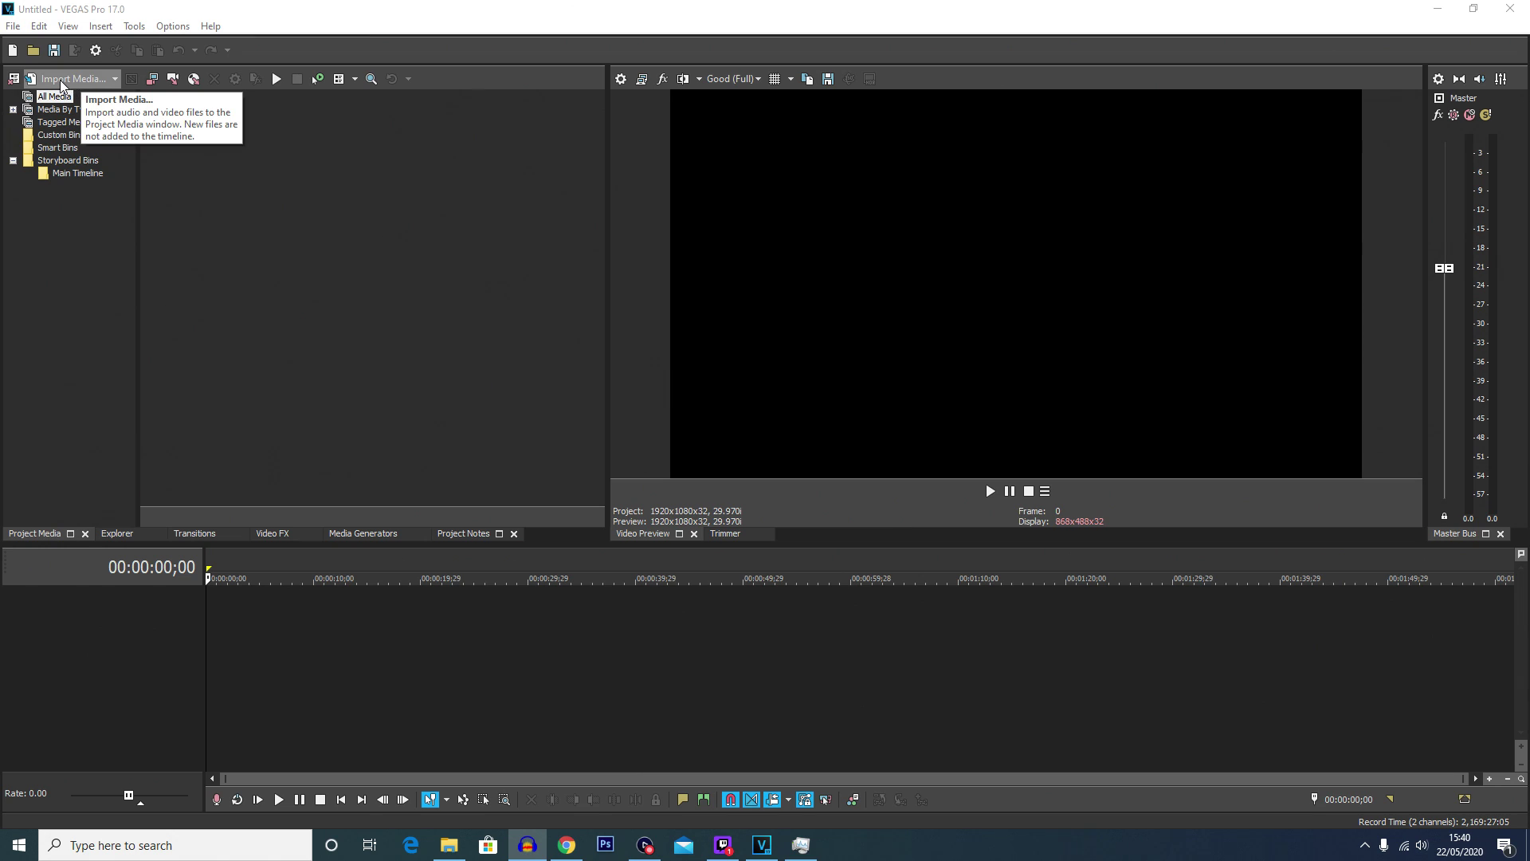
Step: Open the Import Media dialog from the Project Media panel
click(61, 80)
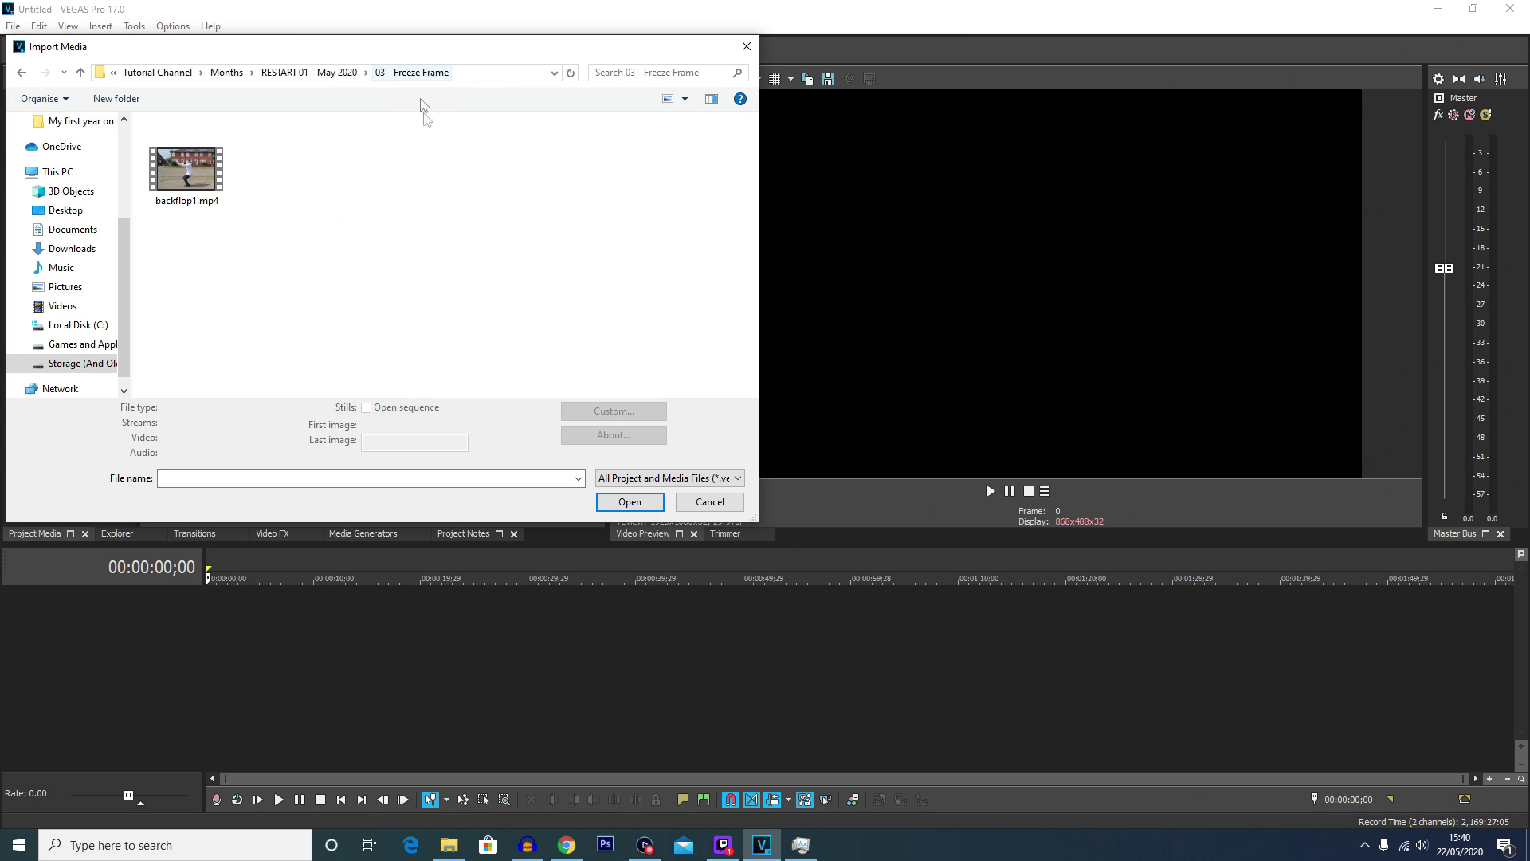
Step: Import backflop1.mp4 from the 03 - Freeze Frame folder into Project Media
drag(295, 256, 167, 146)
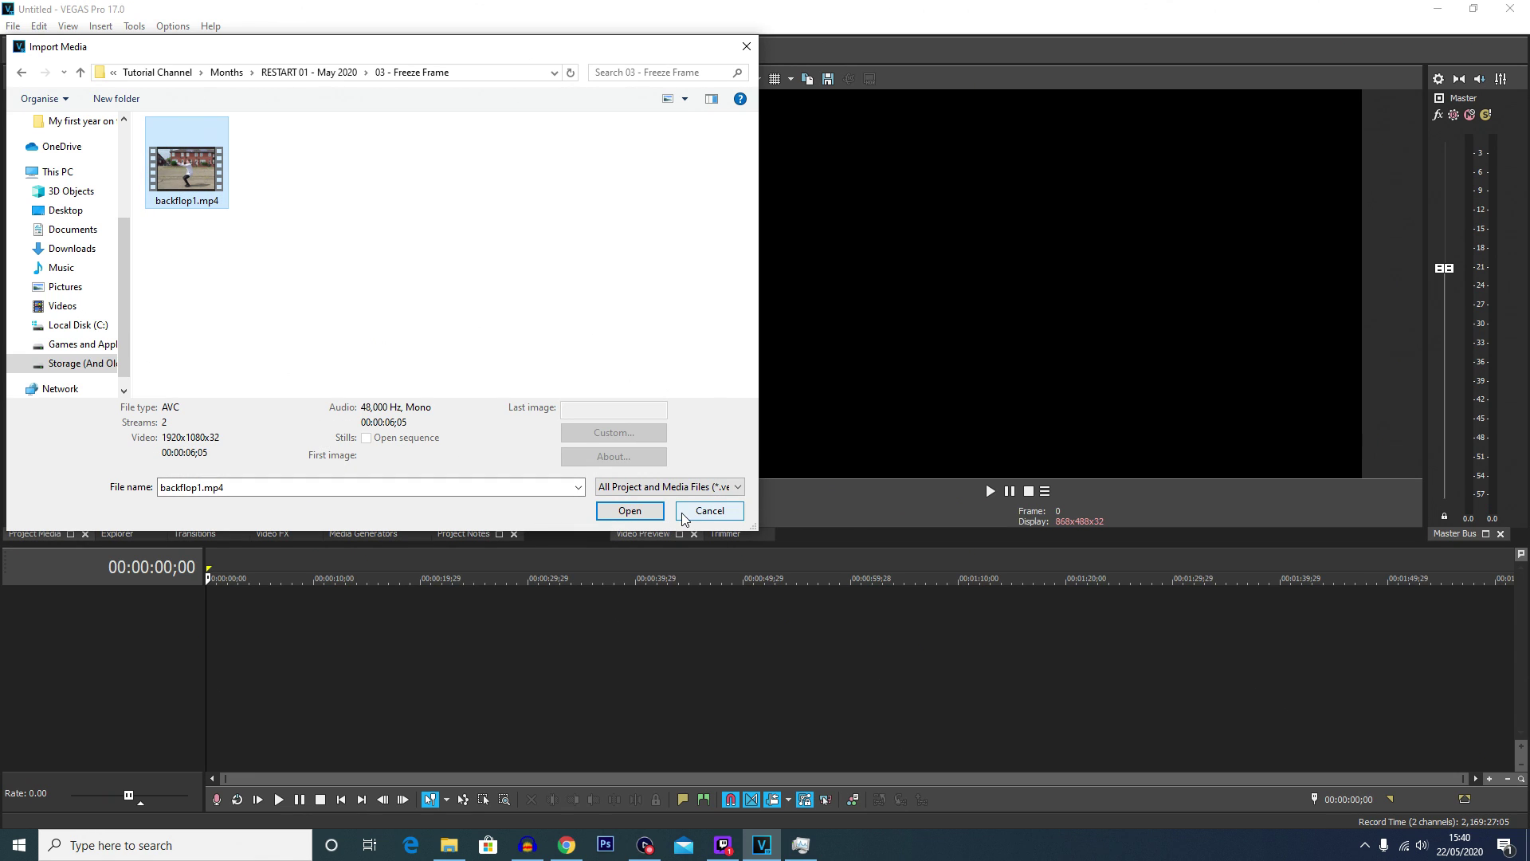
click(633, 519)
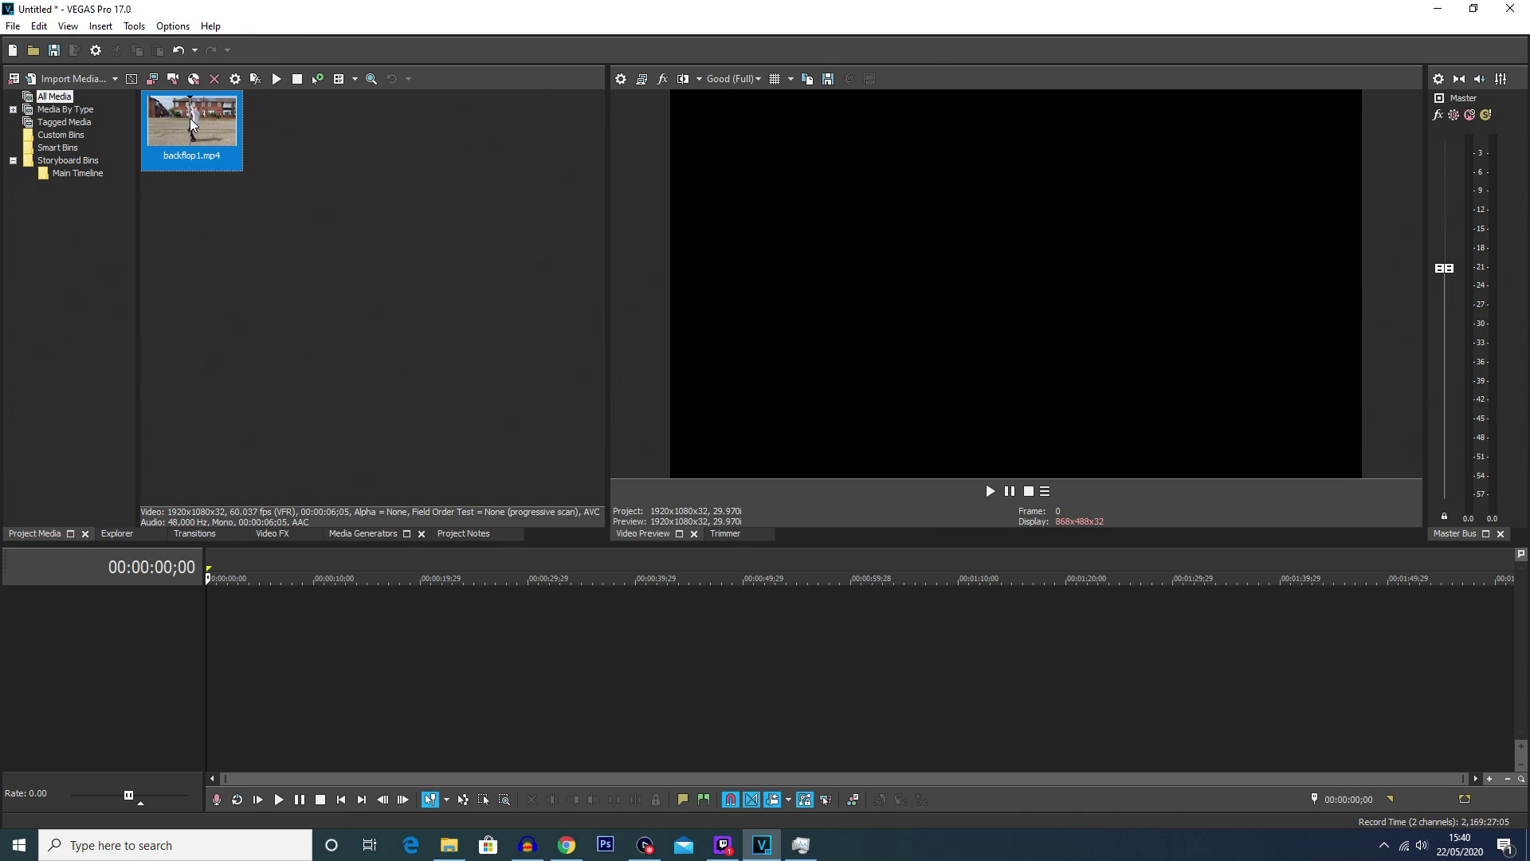
Step: Place backflop1.mp4 at the timeline start, match project settings to the clip, and preview it
drag(262, 367, 207, 637)
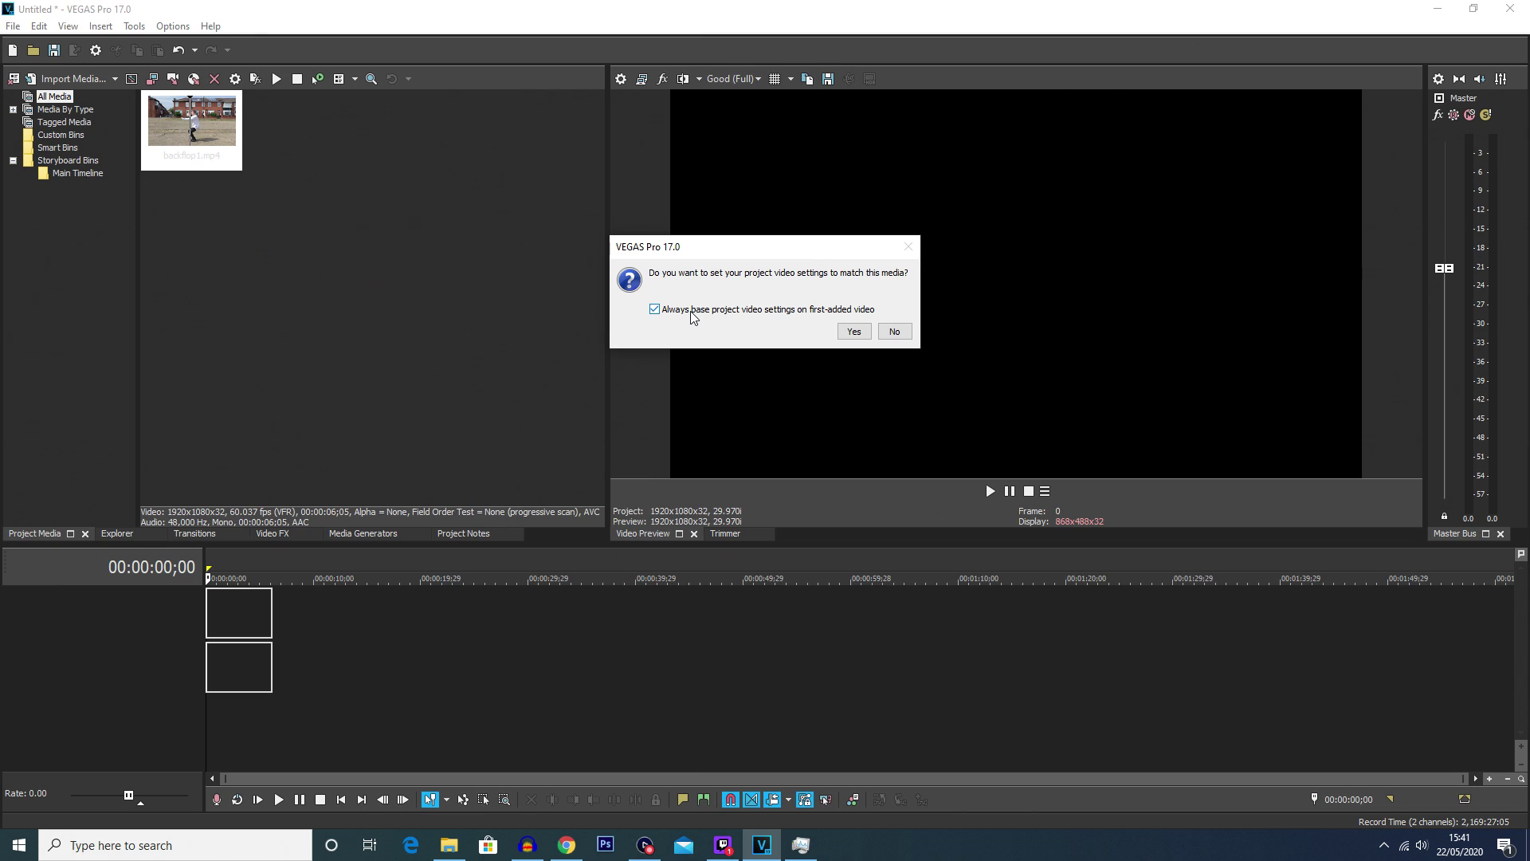
click(854, 331)
click(210, 620)
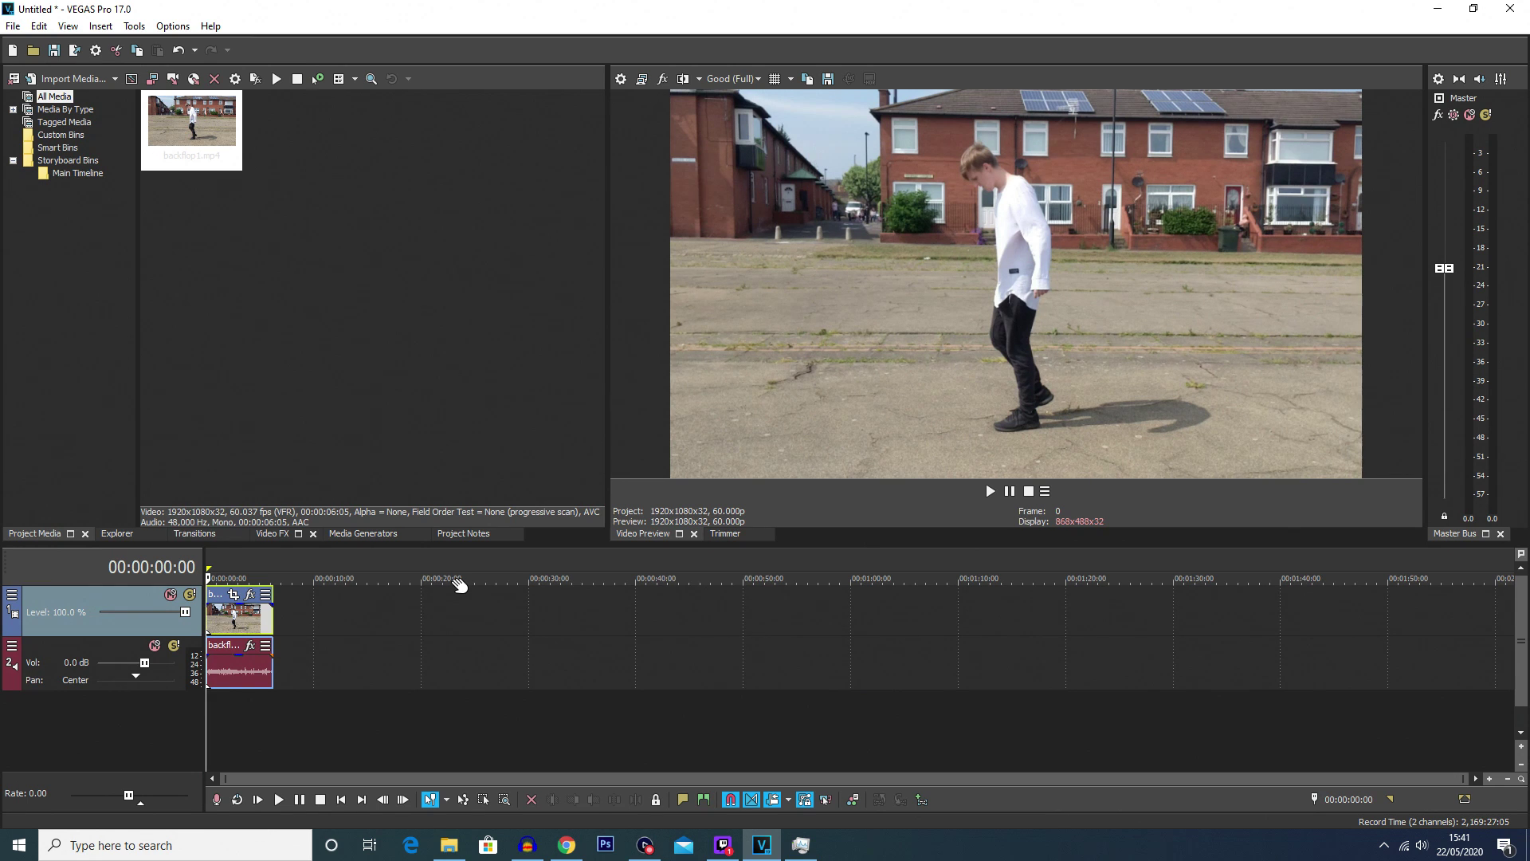
key(space)
Step: Enlarge and zoom the timeline to fit the six-second clip, cursor at 00:00:00:27
scroll(242, 687, up, 2)
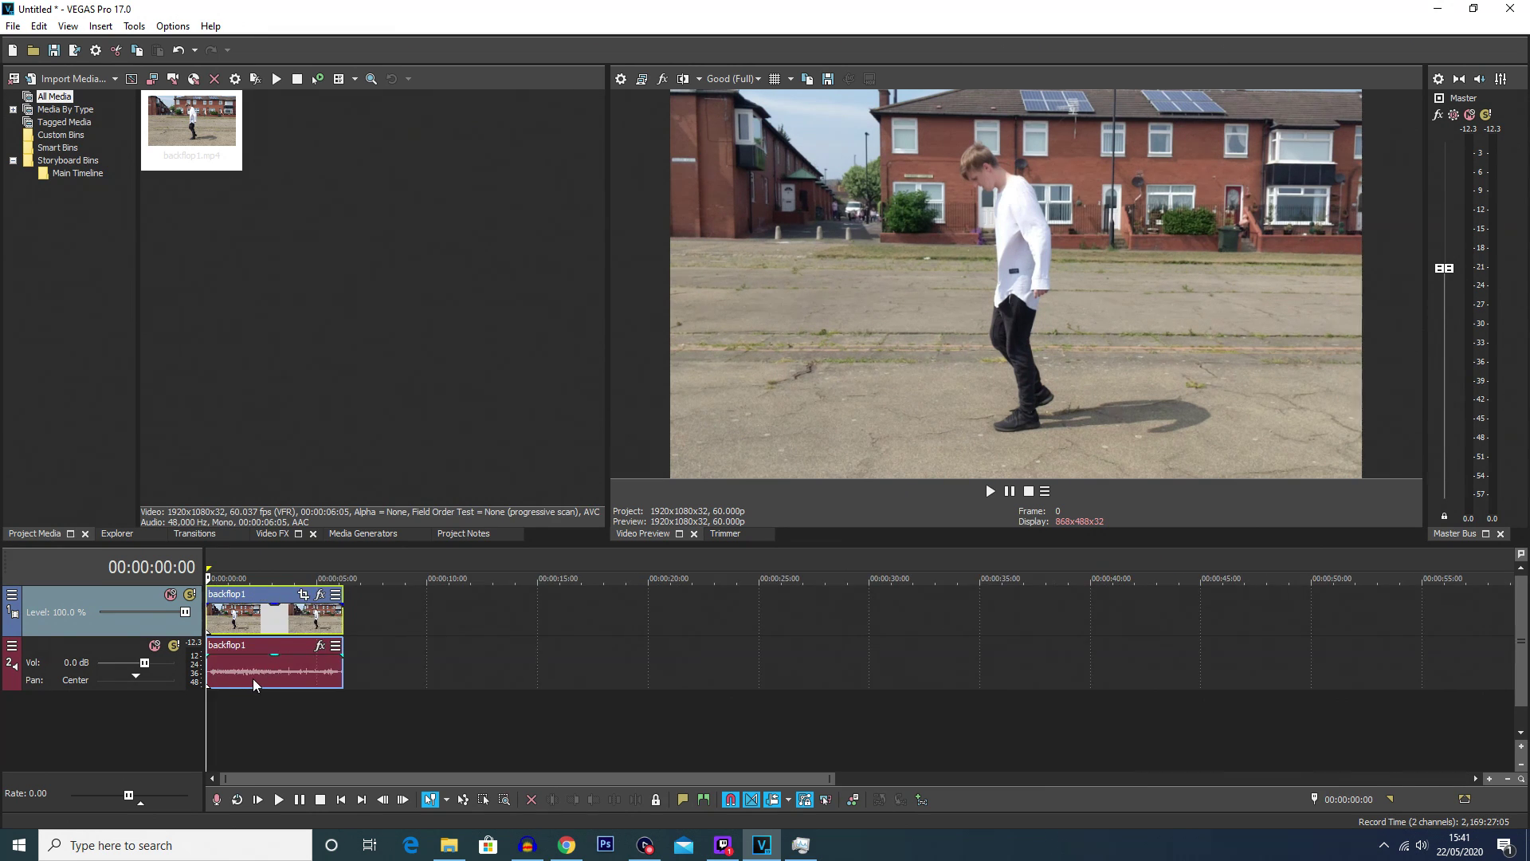
drag(695, 544, 696, 416)
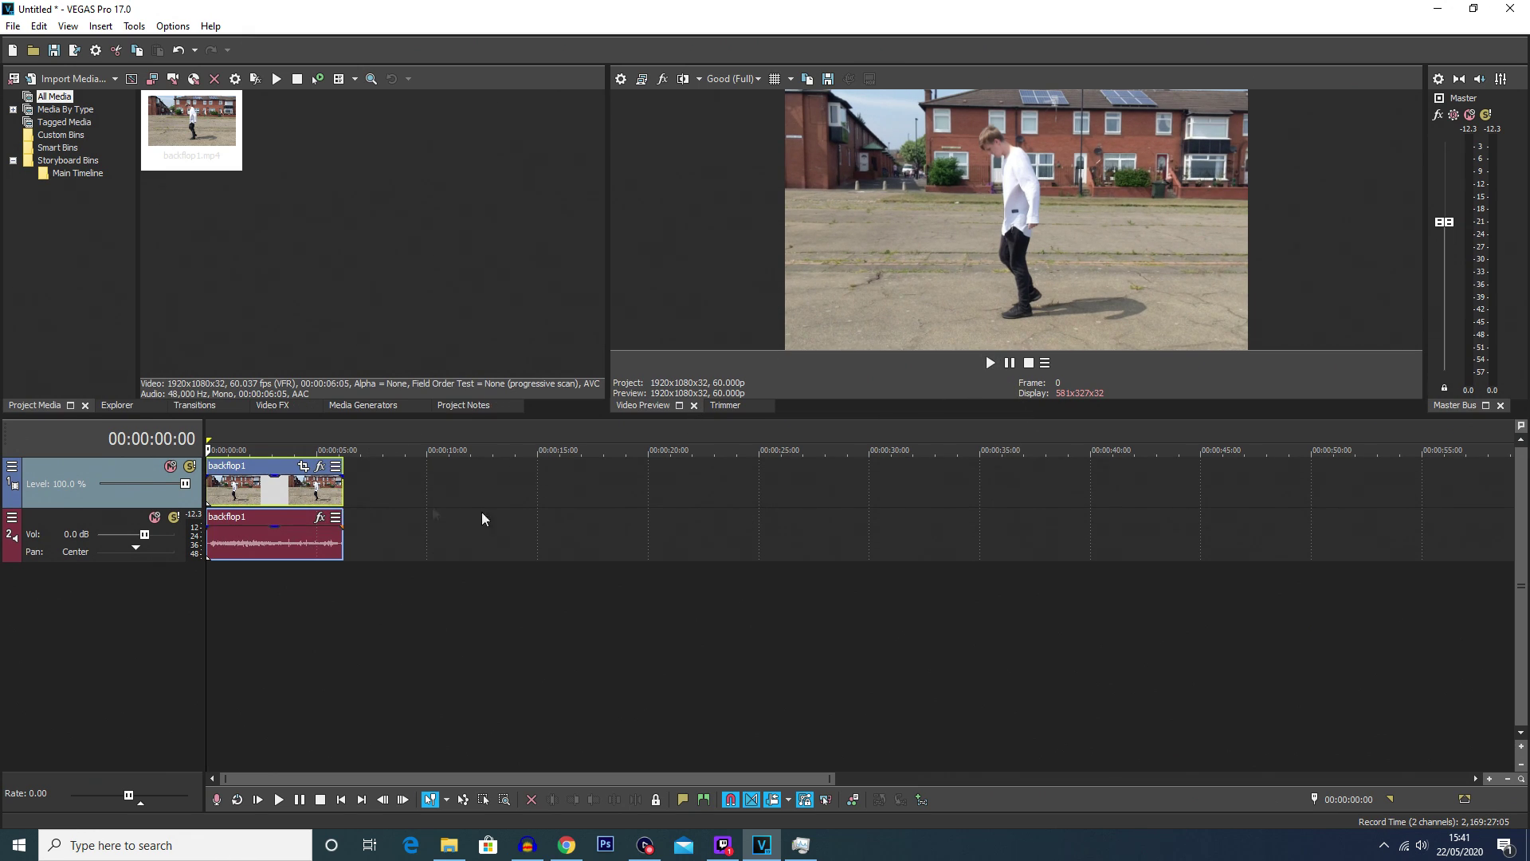
scroll(375, 618, up, 5)
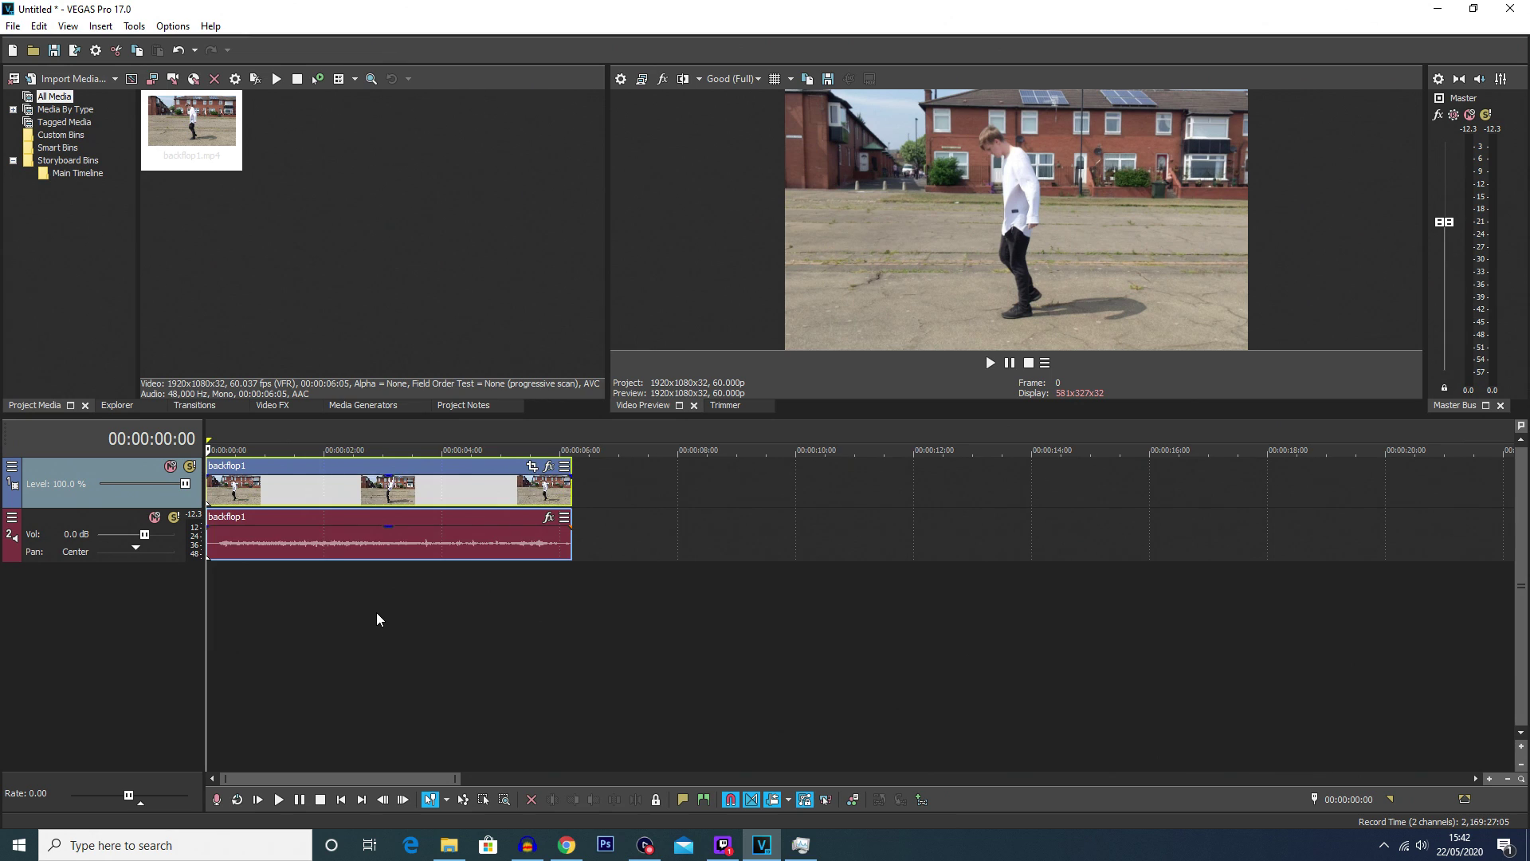
click(1496, 779)
click(1506, 779)
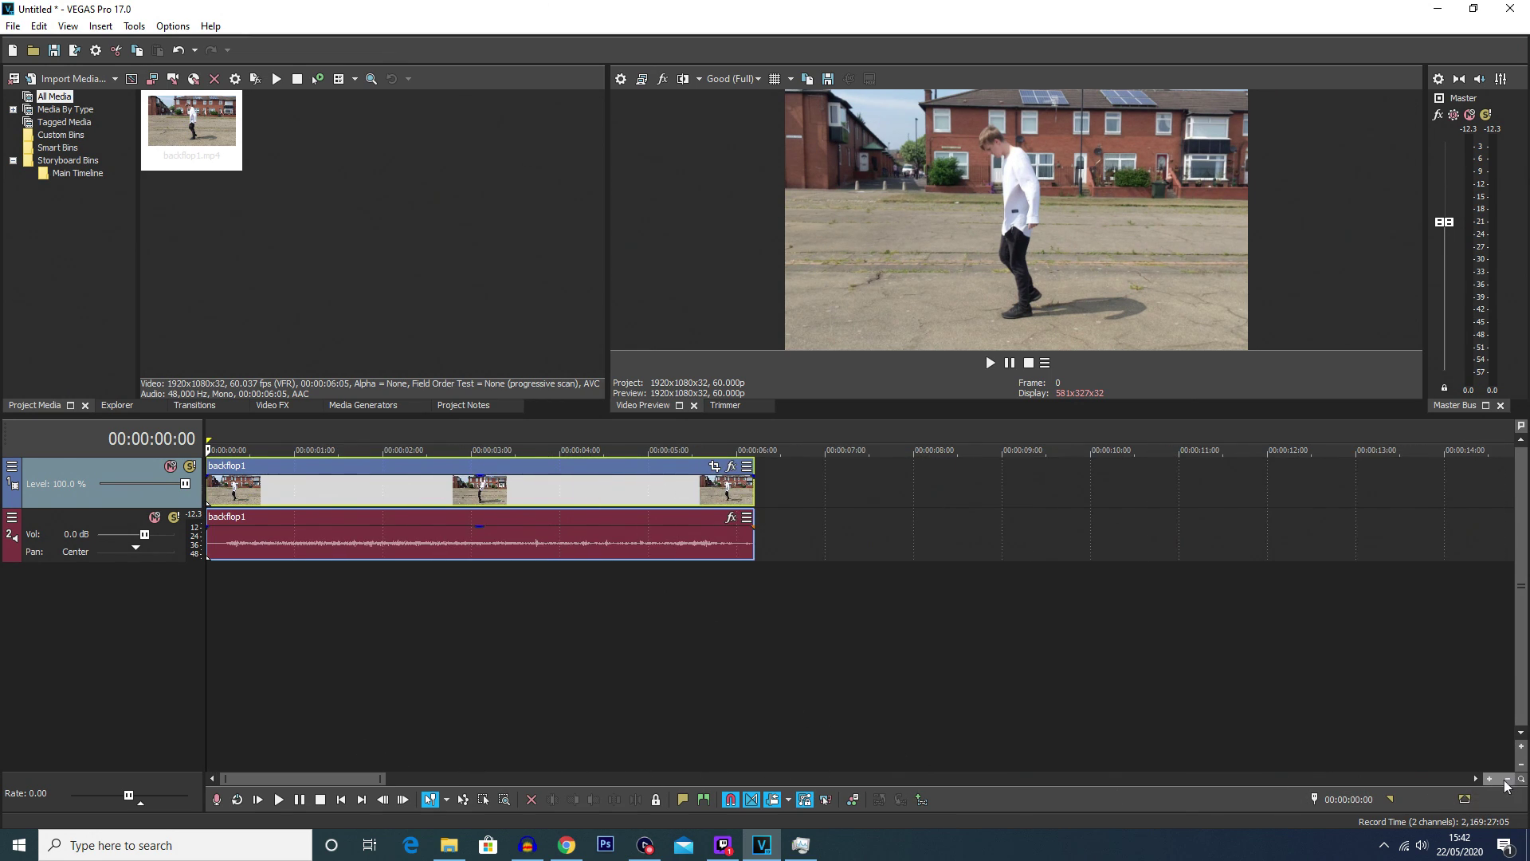
click(557, 604)
click(311, 603)
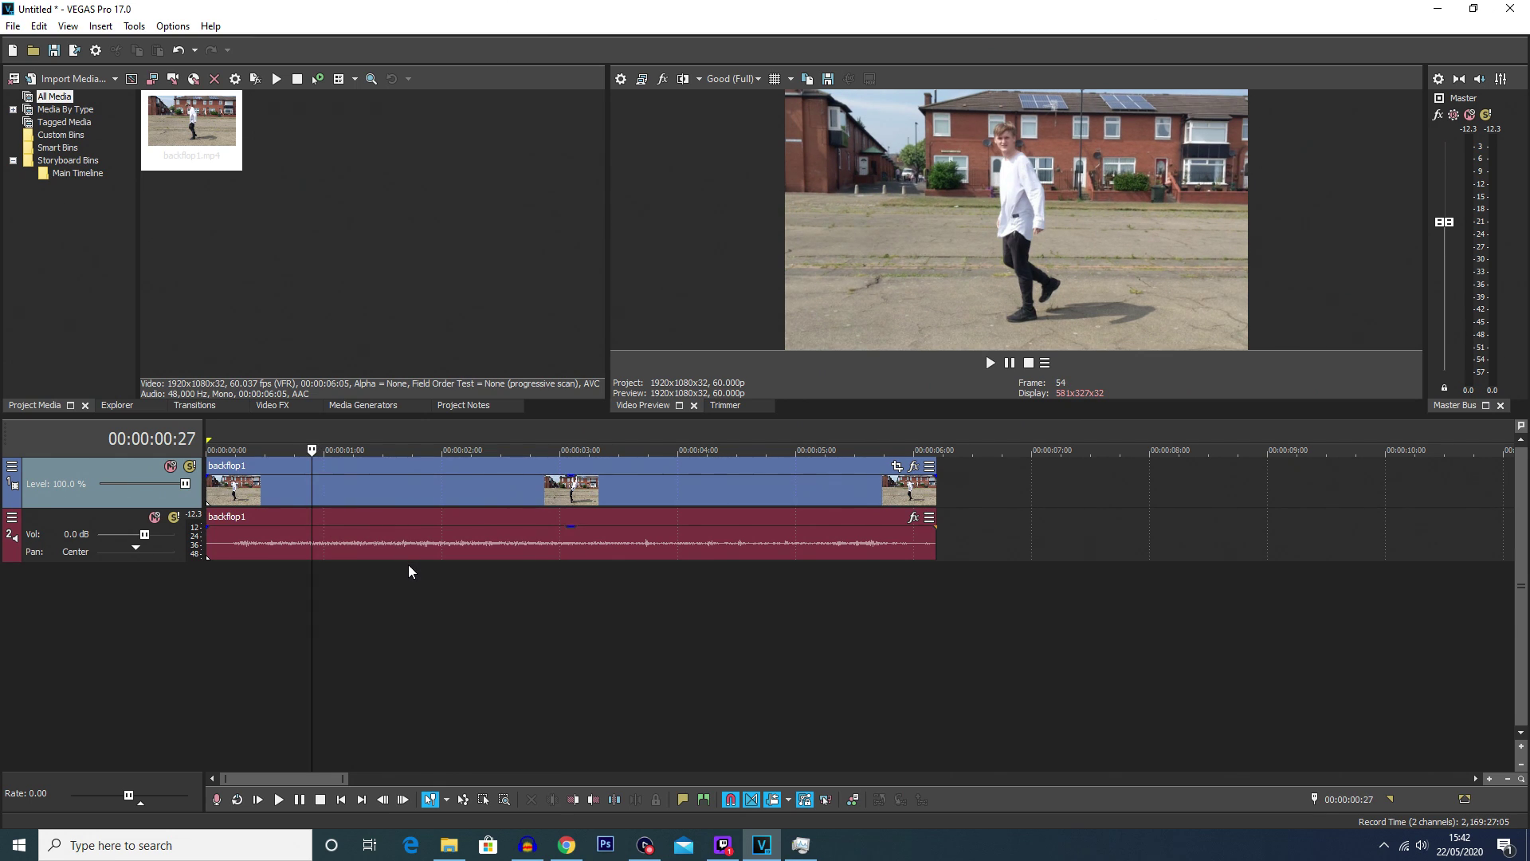
Step: Step frame by frame to the mid-flip frame at 00:00:03:12 and split the clip there
key(space)
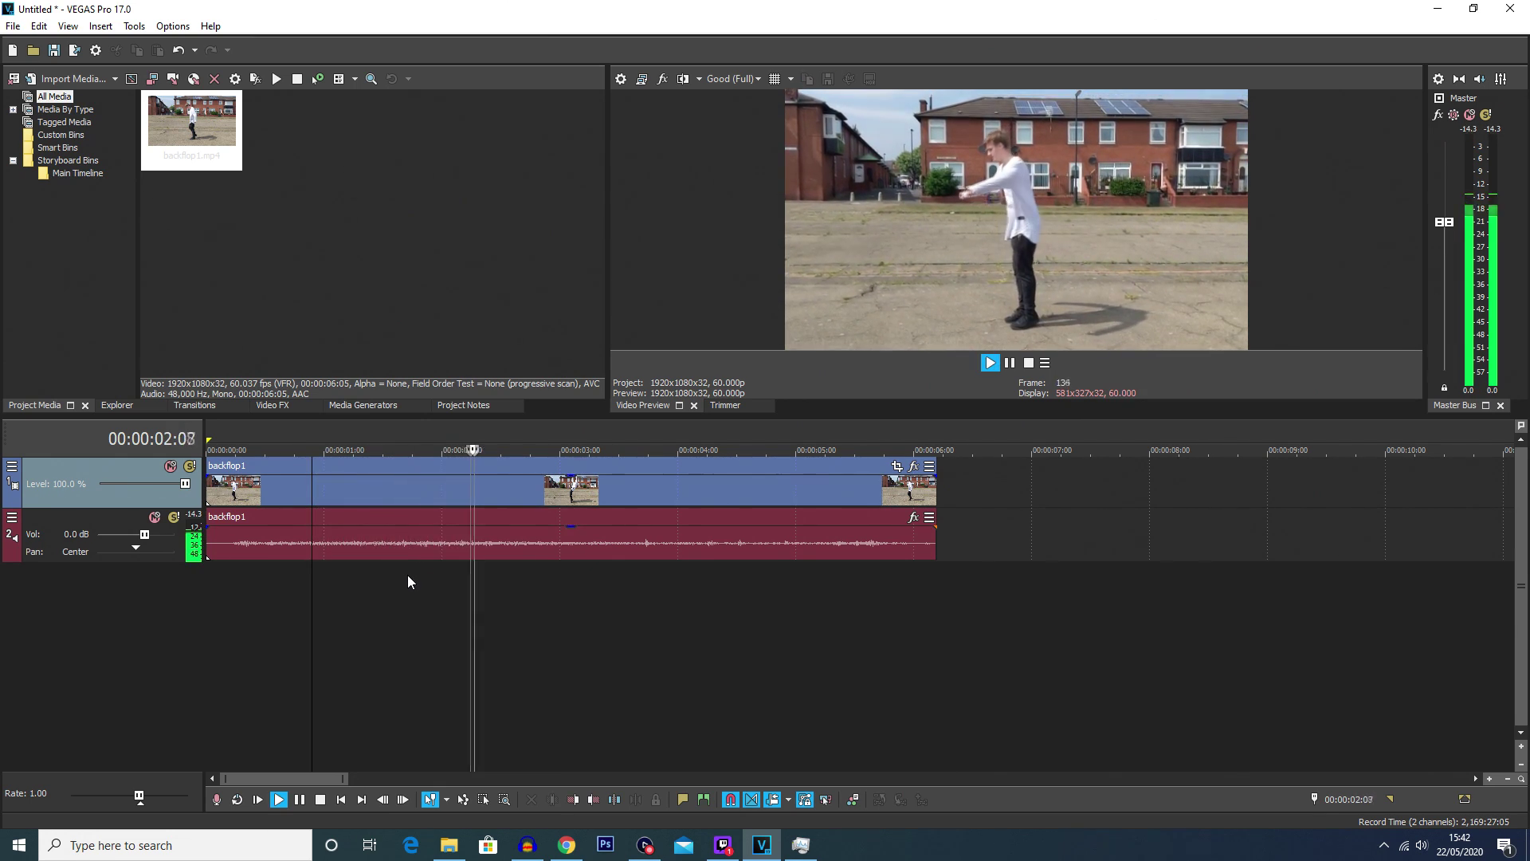
key(space)
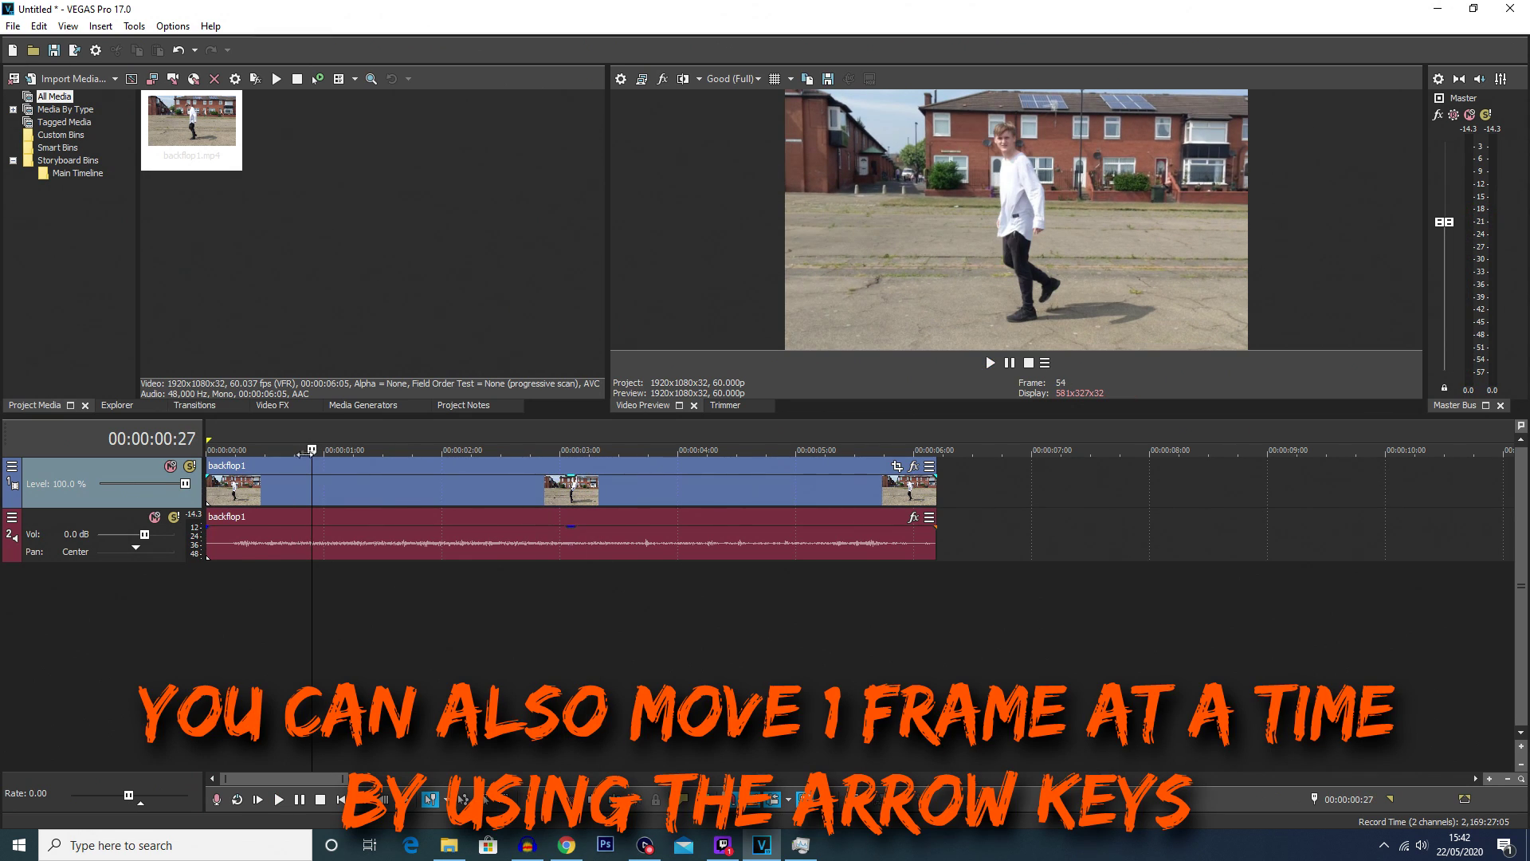
key(Right)
key(Right)
key(Right)
key(Right)
key(Right)
key(Right)
key(Right)
key(Right)
key(Right)
key(Right)
key(Right)
key(Right)
key(Right)
key(Right)
key(Right)
key(Right)
key(Right)
key(Right)
key(Right)
key(Right)
key(Right)
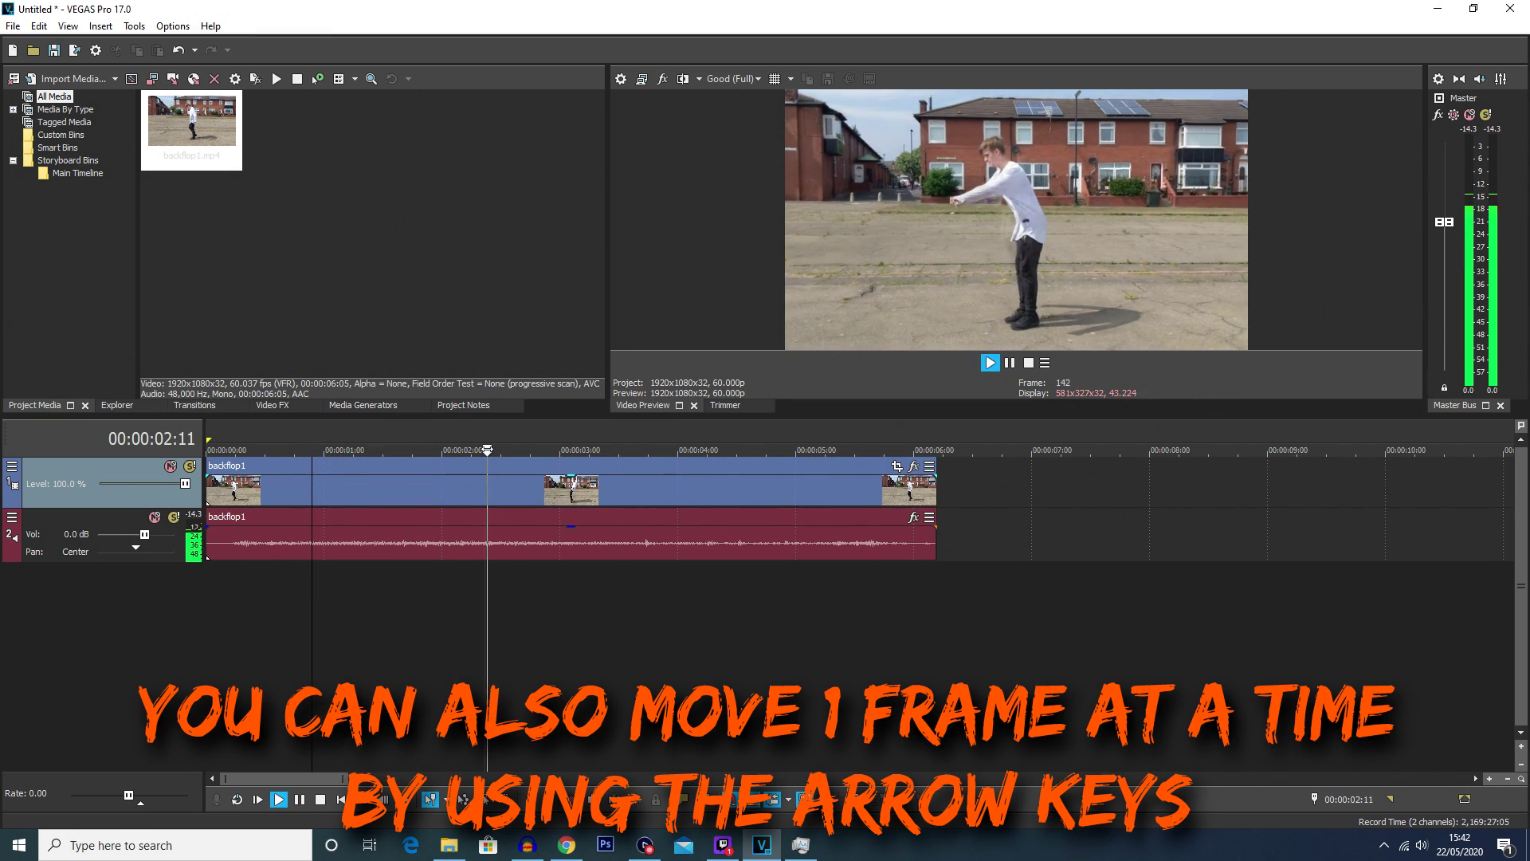
key(Right)
key(Right)
key(Right)
key(Right)
key(Right)
key(Right)
key(Right)
key(Right)
key(Right)
key(Right)
key(Right)
key(Right)
key(Right)
key(Right)
key(Right)
key(Right)
key(Right)
key(Right)
key(Right)
key(Right)
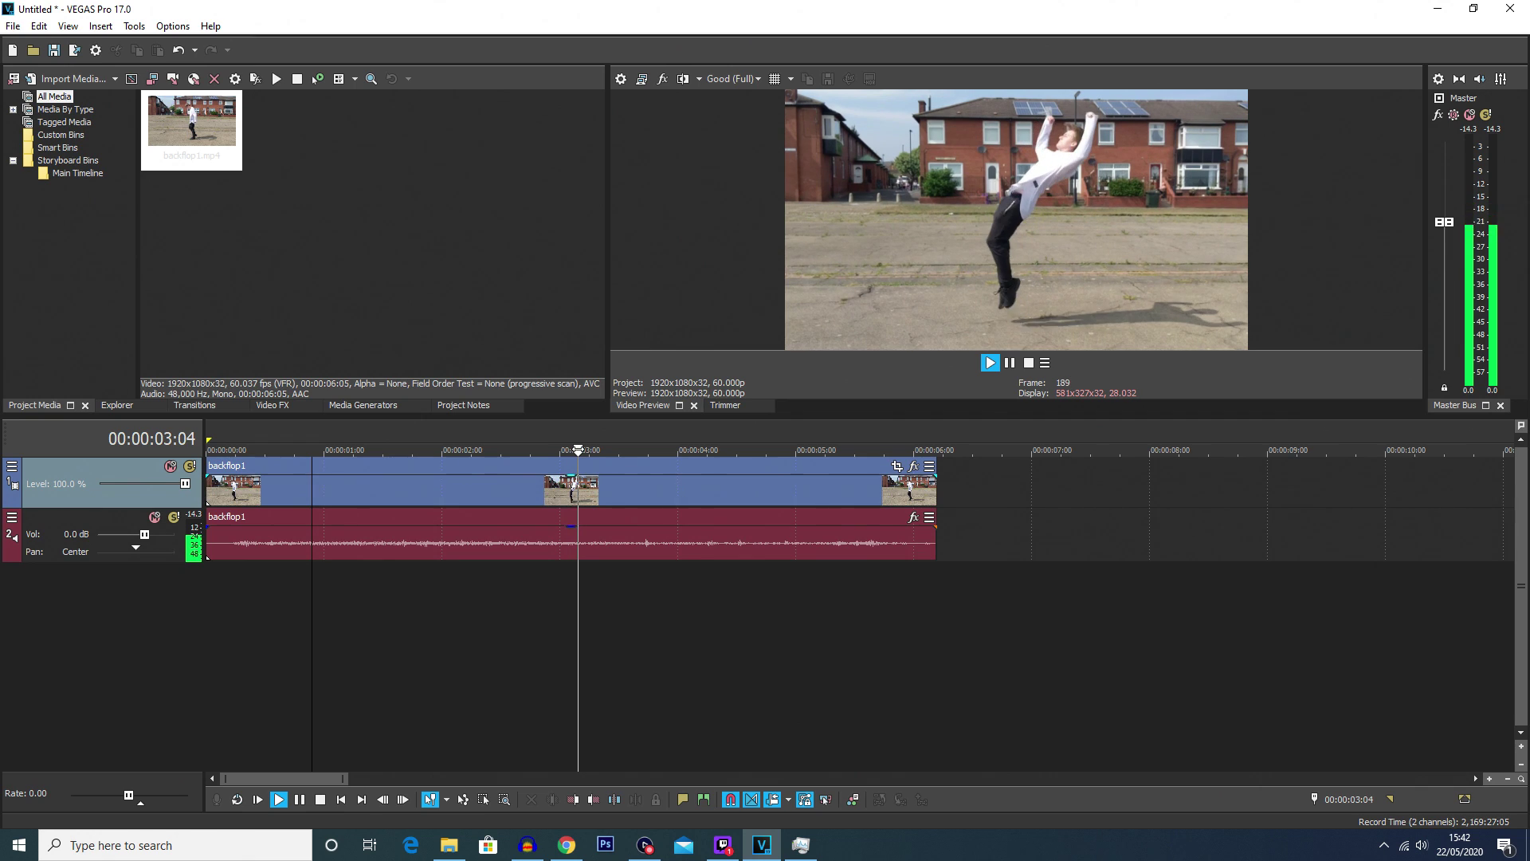
key(Right)
key(Left)
key(Left)
key(Right)
key(Right)
key(Right)
key(Right)
key(Right)
key(Right)
key(Right)
key(Right)
key(Right)
key(Right)
key(Right)
key(Right)
key(Right)
key(Right)
key(Right)
key(Right)
key(Right)
key(Right)
key(Right)
key(Right)
key(Right)
key(Left)
key(Left)
key(Left)
key(Left)
key(Left)
key(Left)
key(Left)
key(Left)
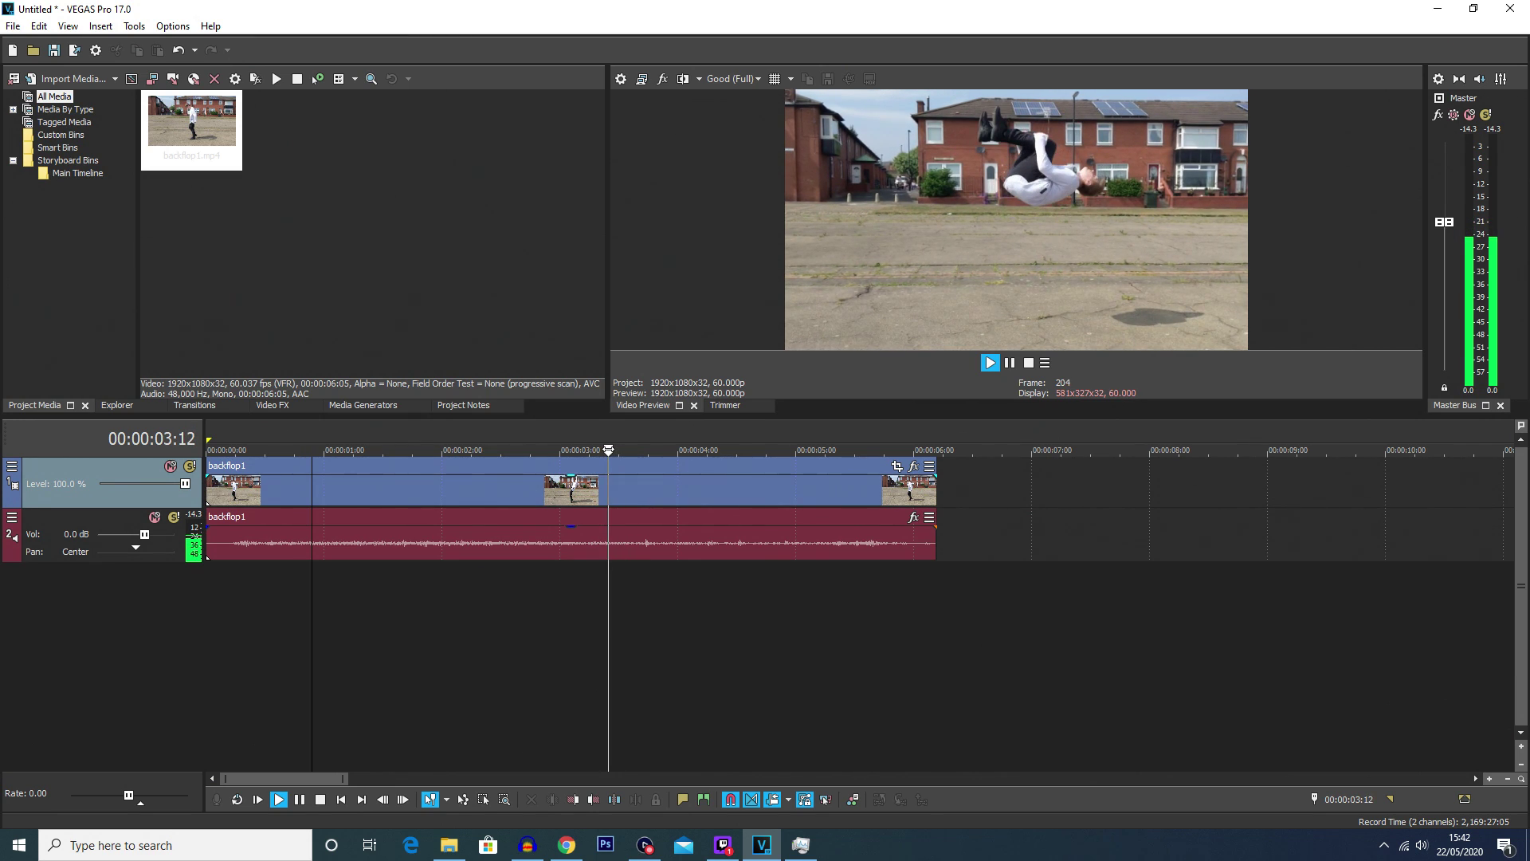
click(988, 359)
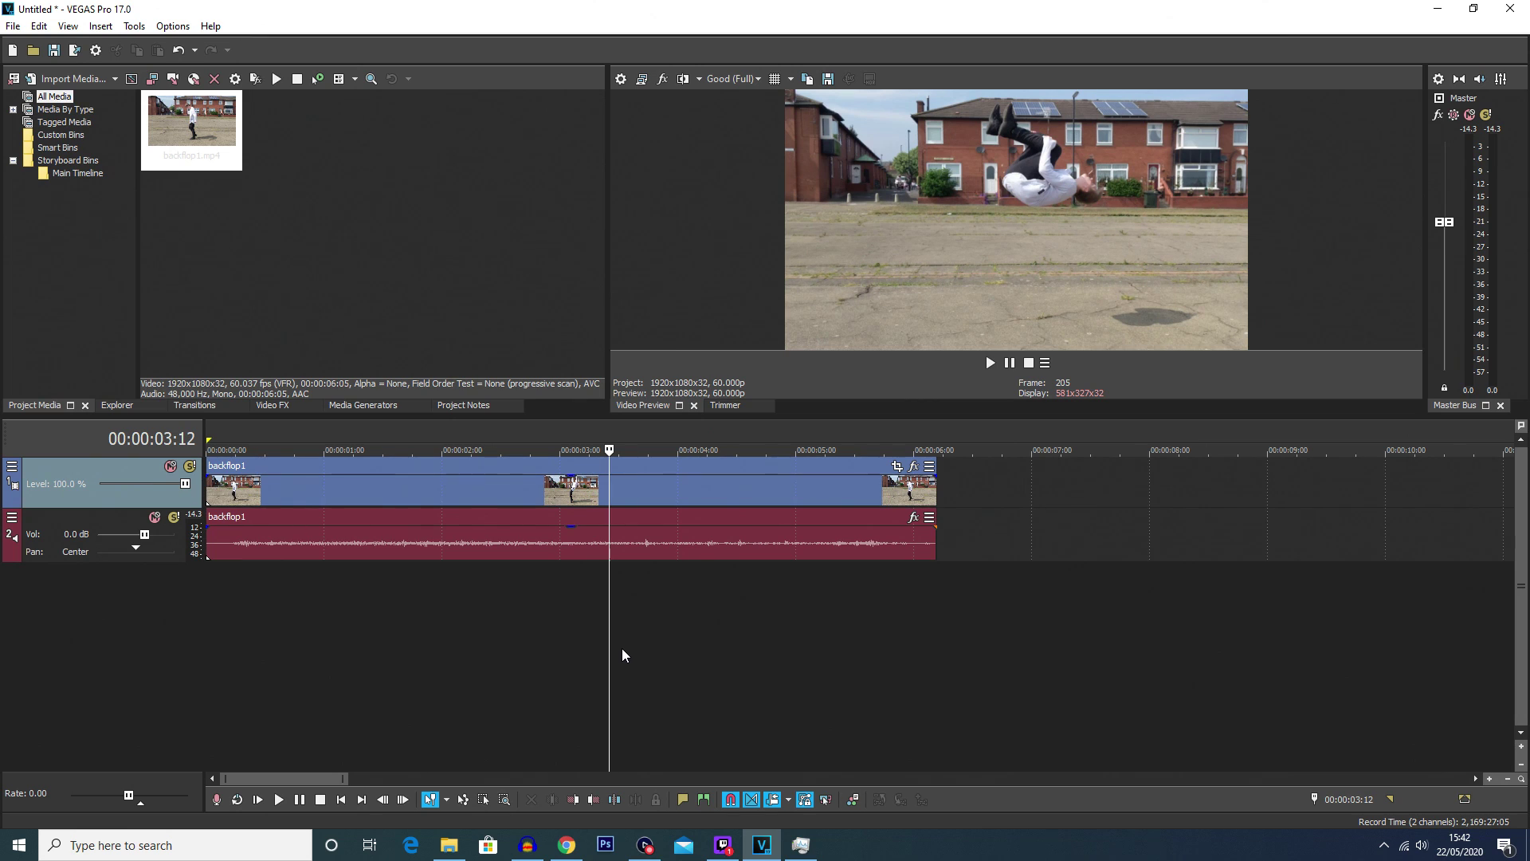
key(s)
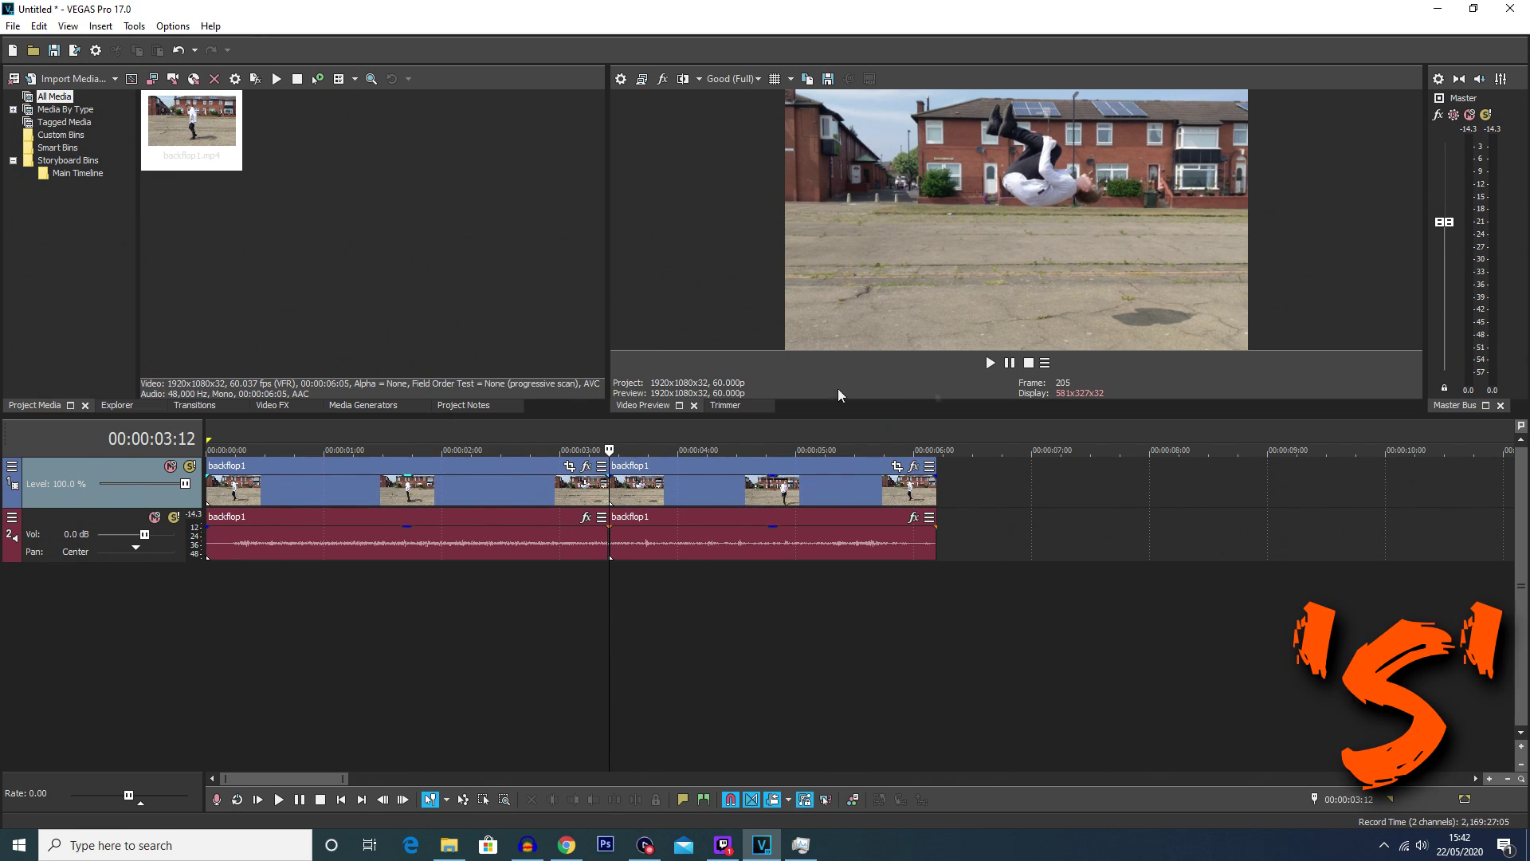
Step: Move the flip's second half to about 00:00:07, leaving a gap after the first half
drag(663, 490, 1072, 512)
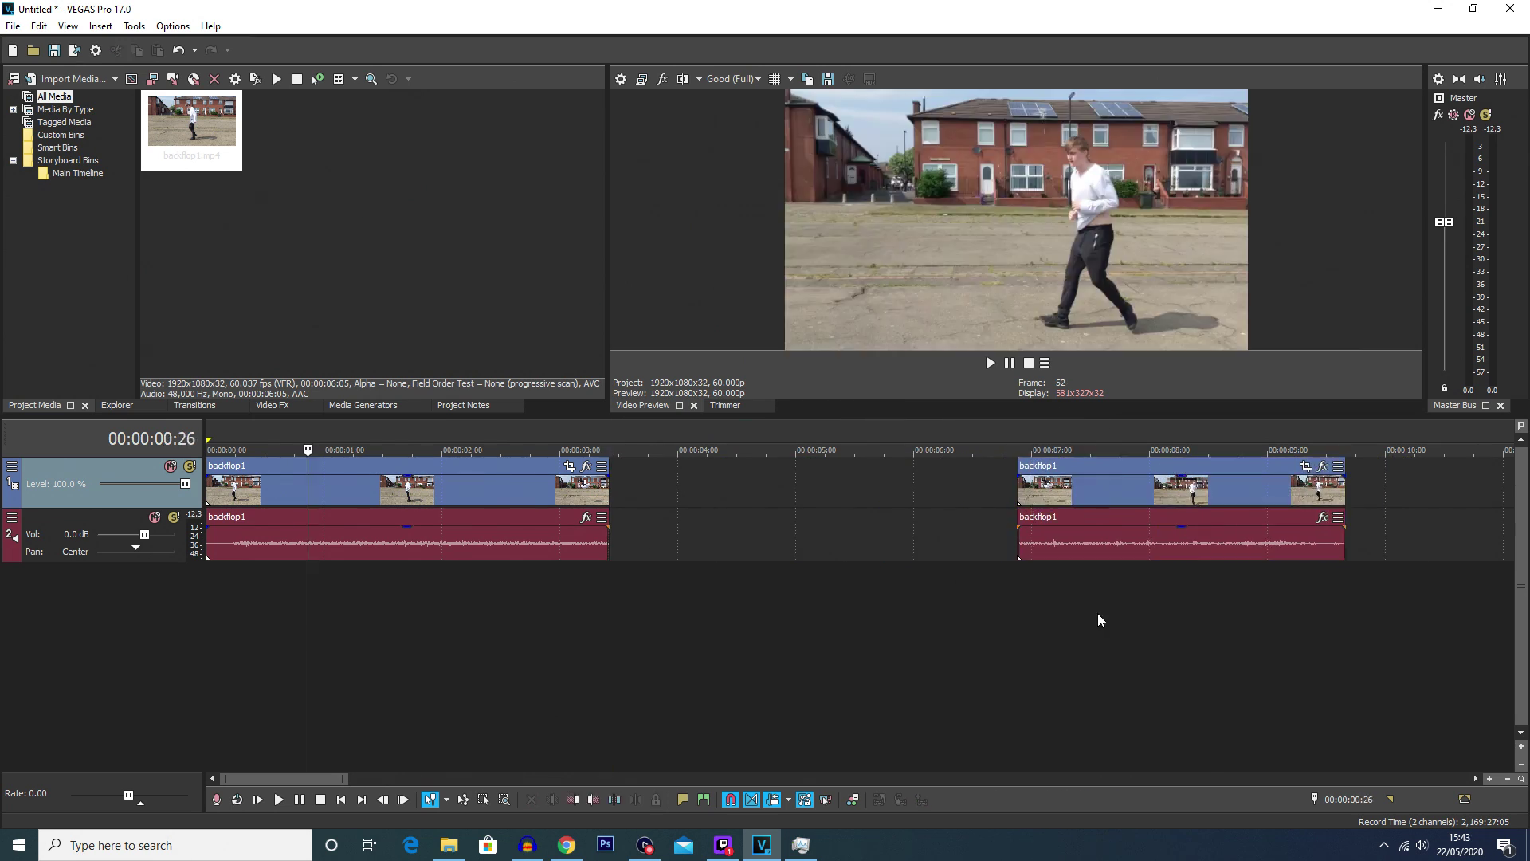
click(1108, 480)
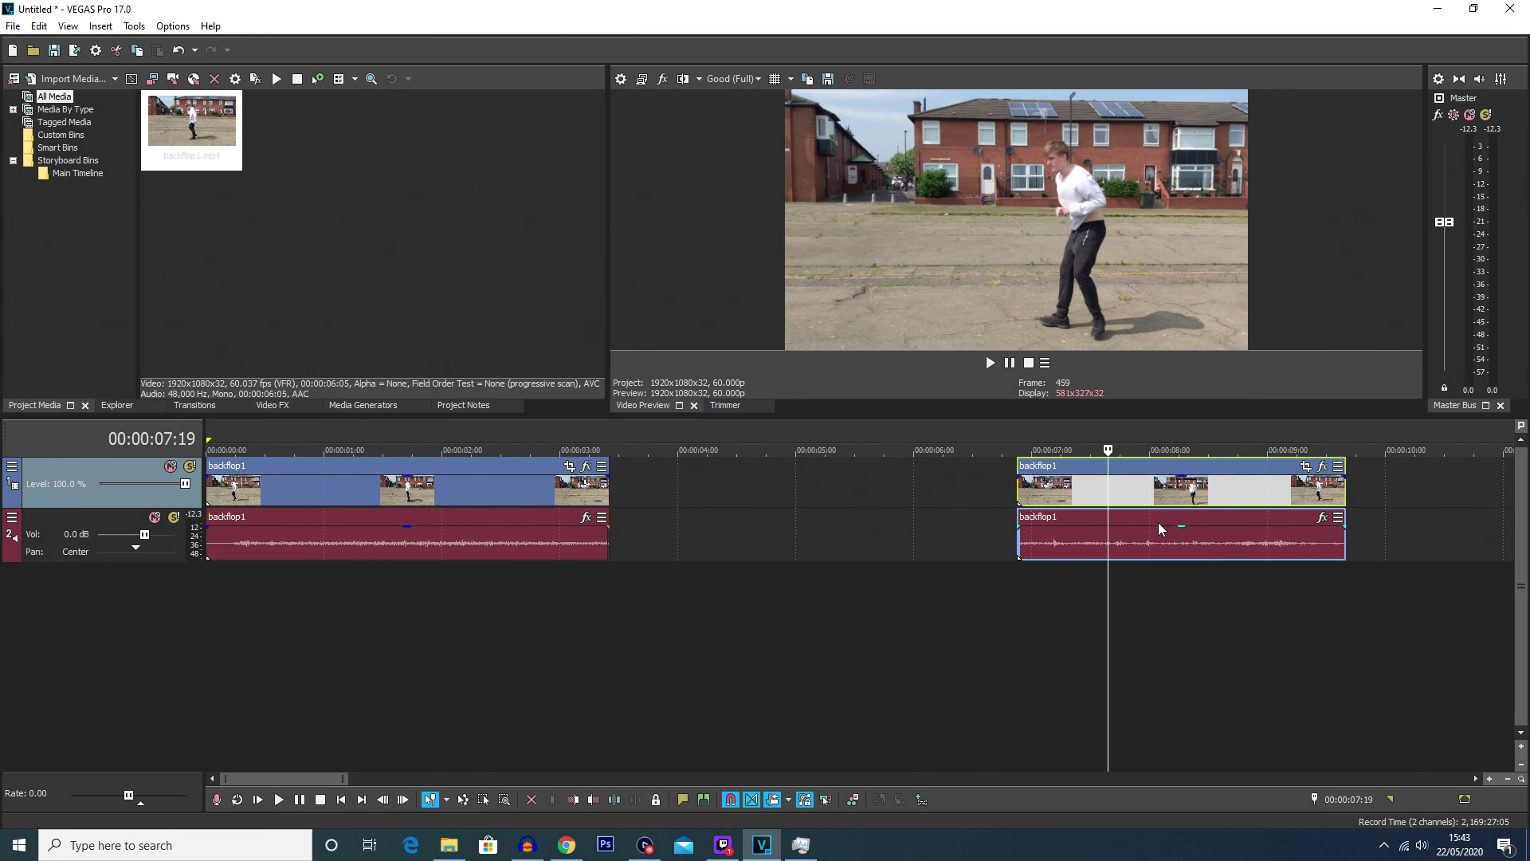
right_click(1090, 492)
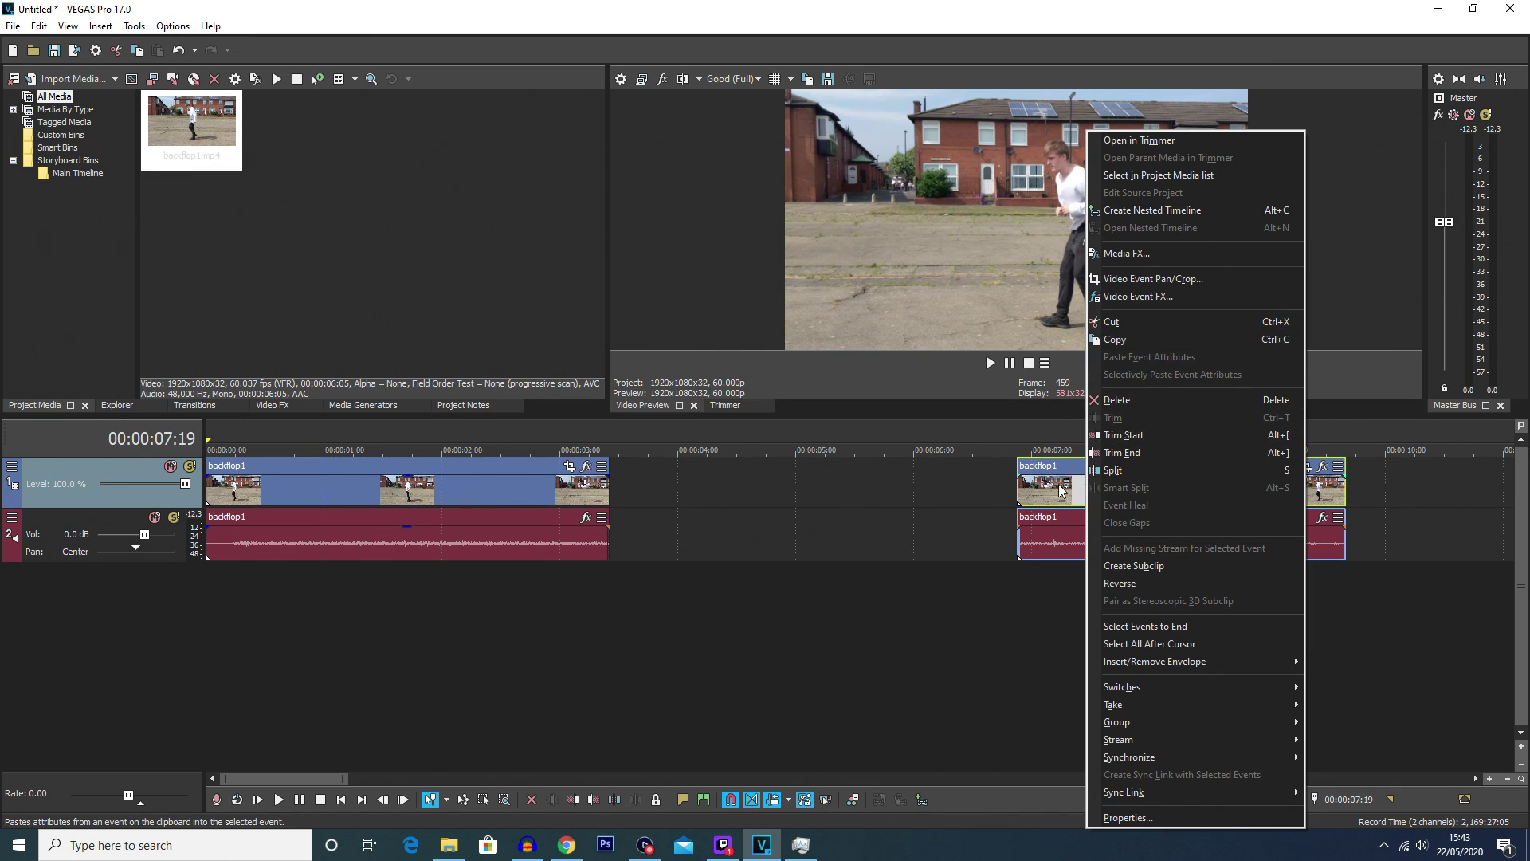
Step: Copy the second-half event and paste it directly after the first half at 00:00:03:12
click(1055, 489)
key(ctrl+c)
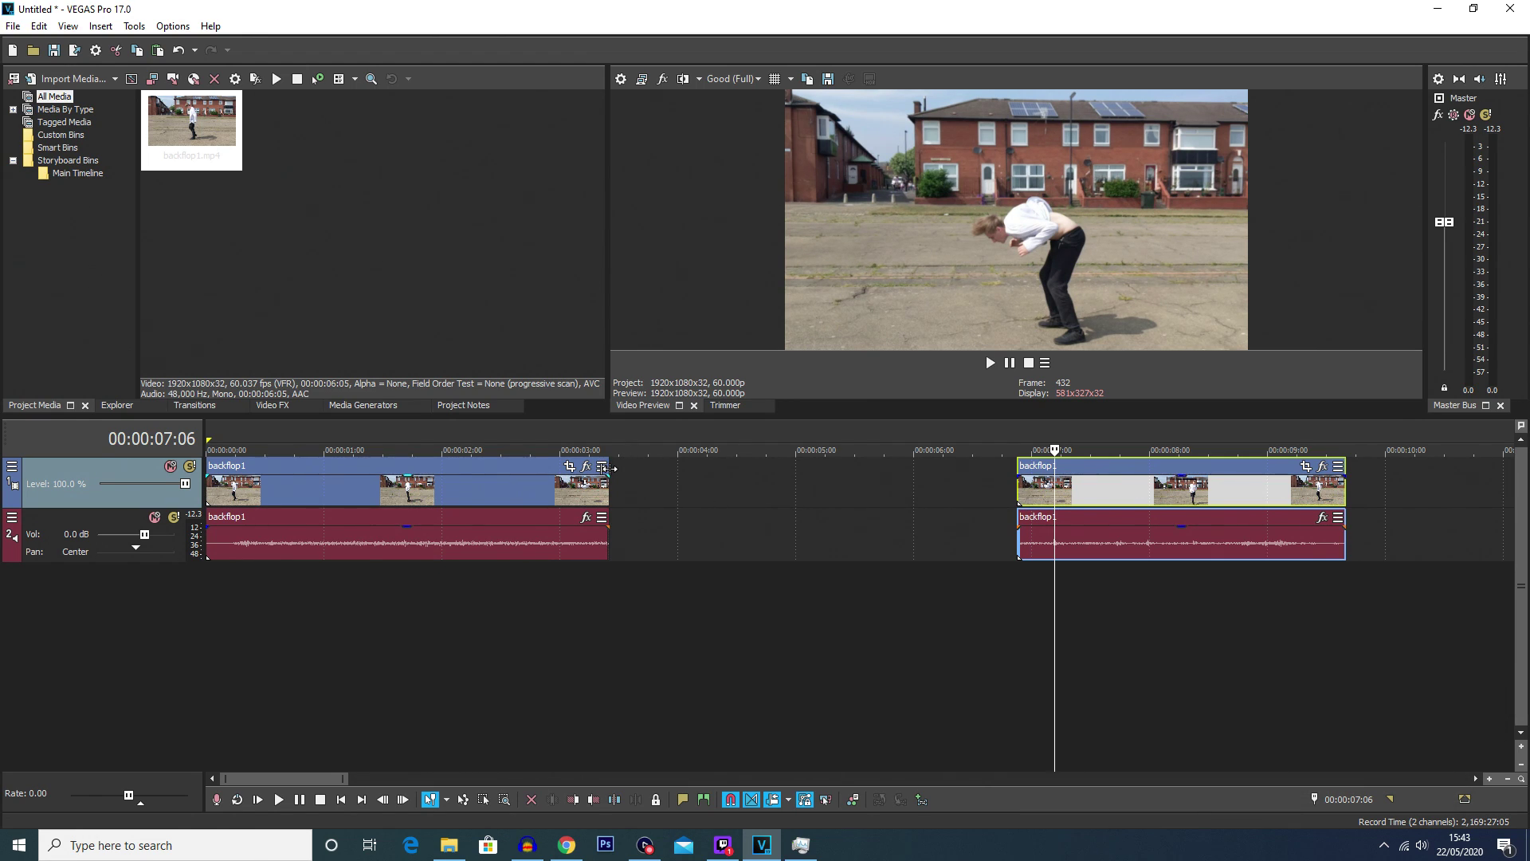
click(607, 467)
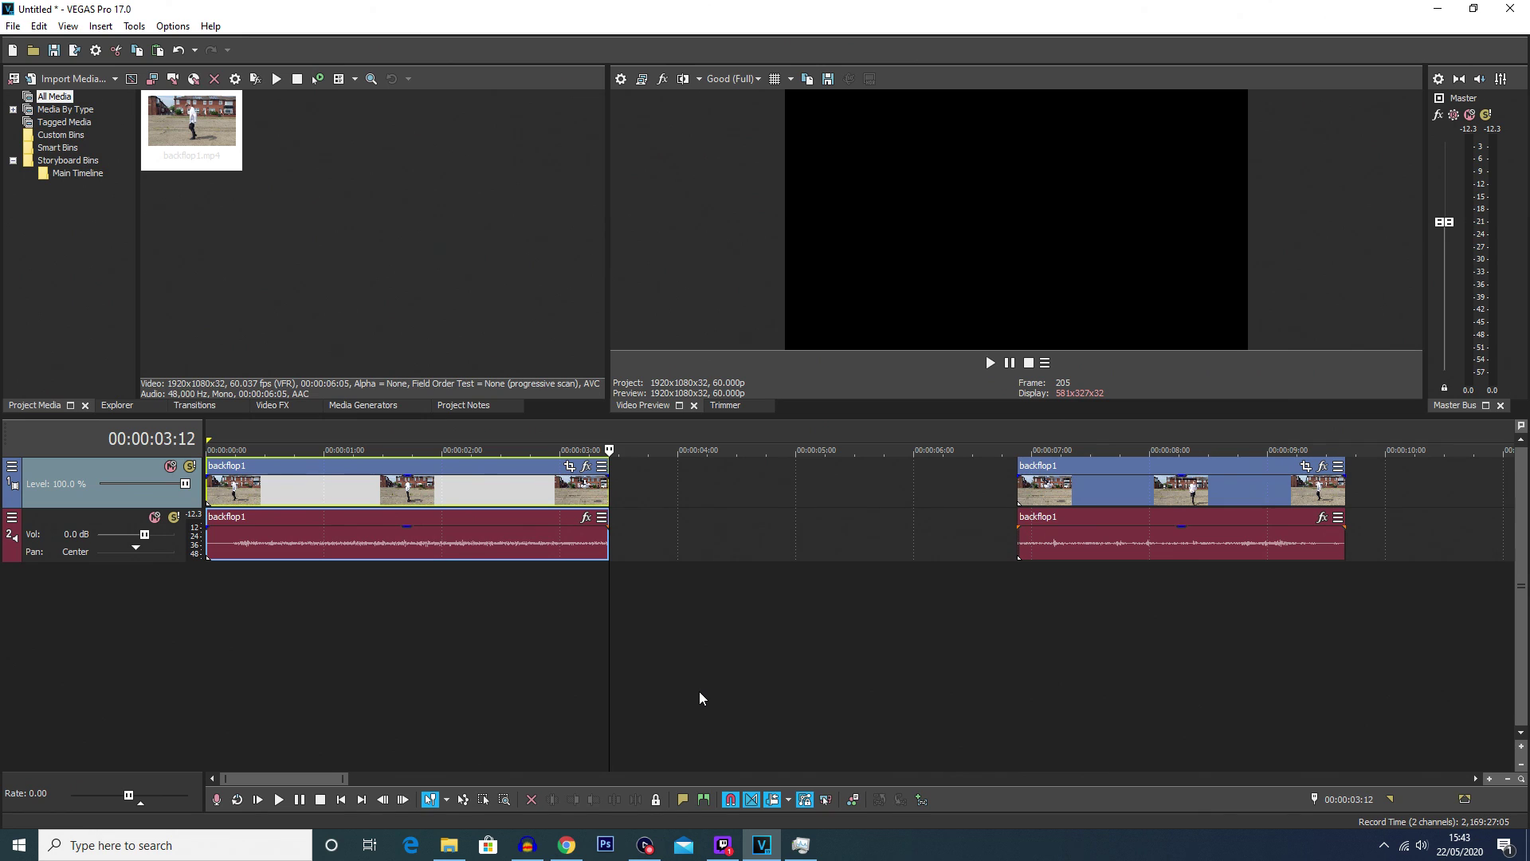
key(ctrl+v)
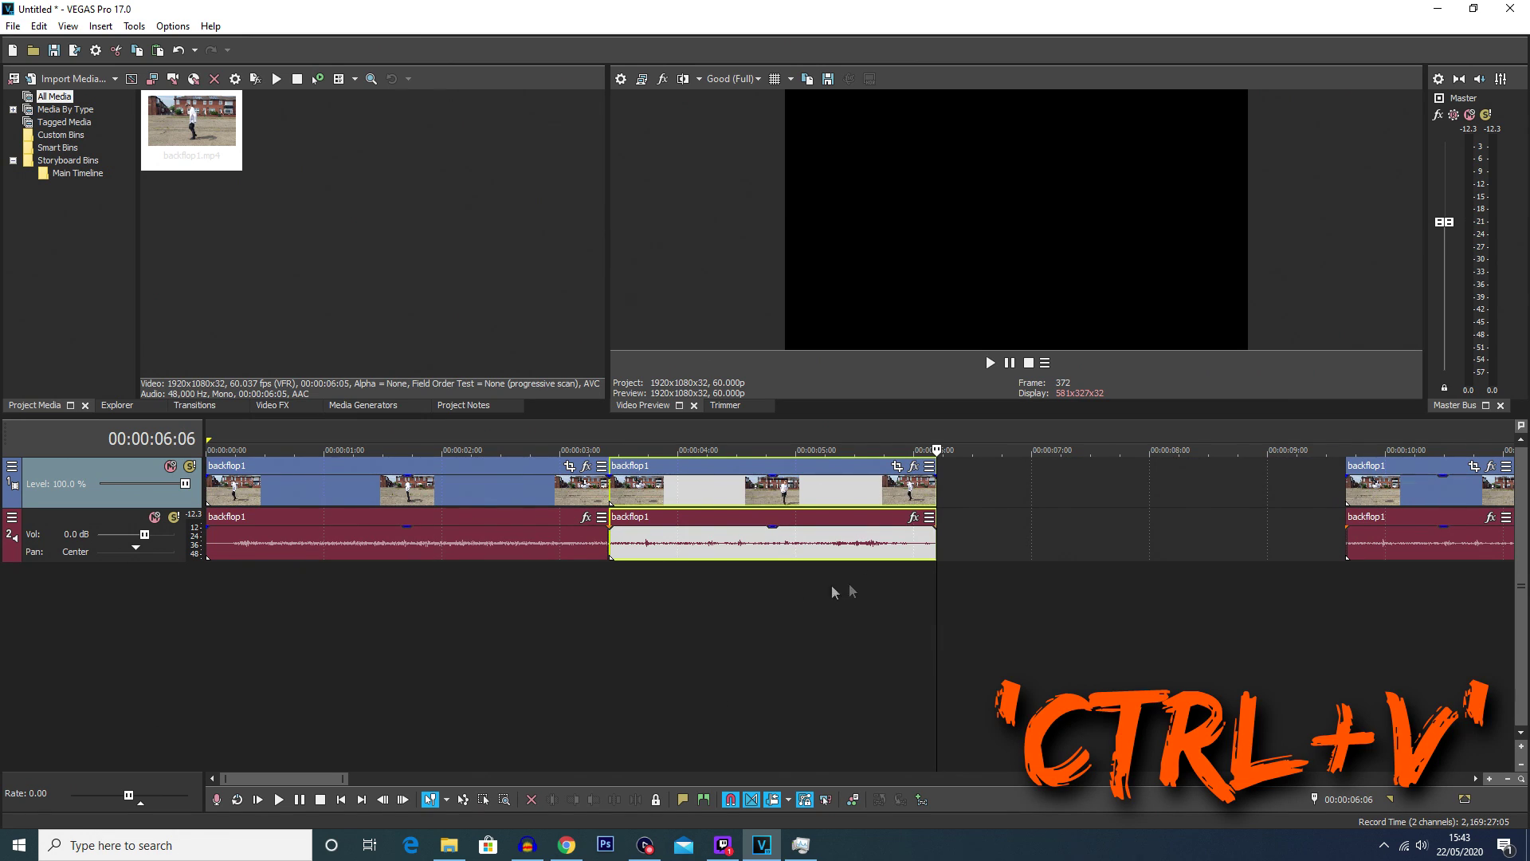
Step: Play back the join between the first half and the pasted copy
click(670, 685)
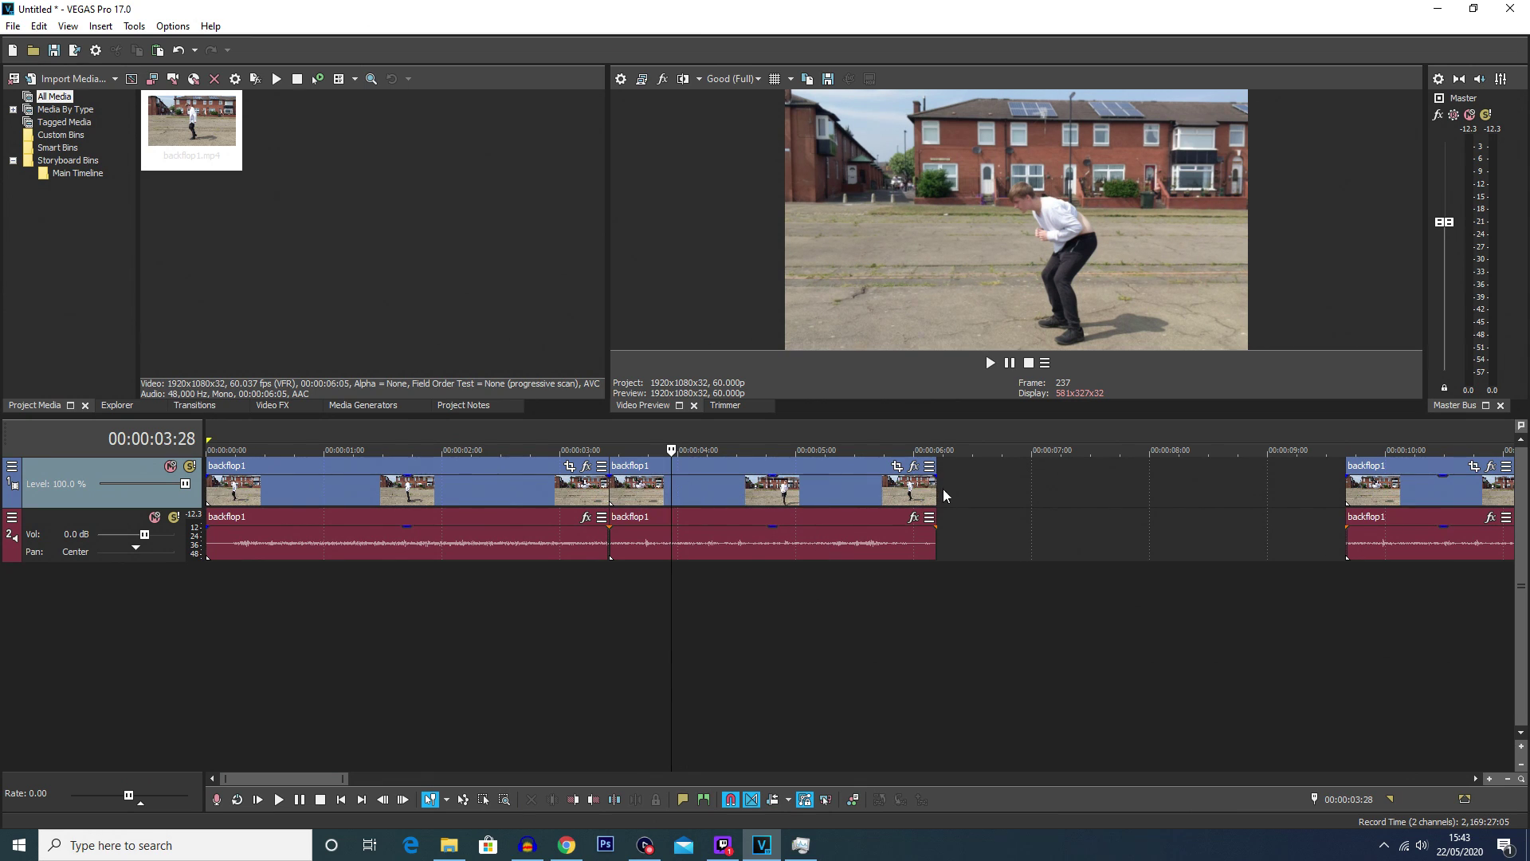
key(space)
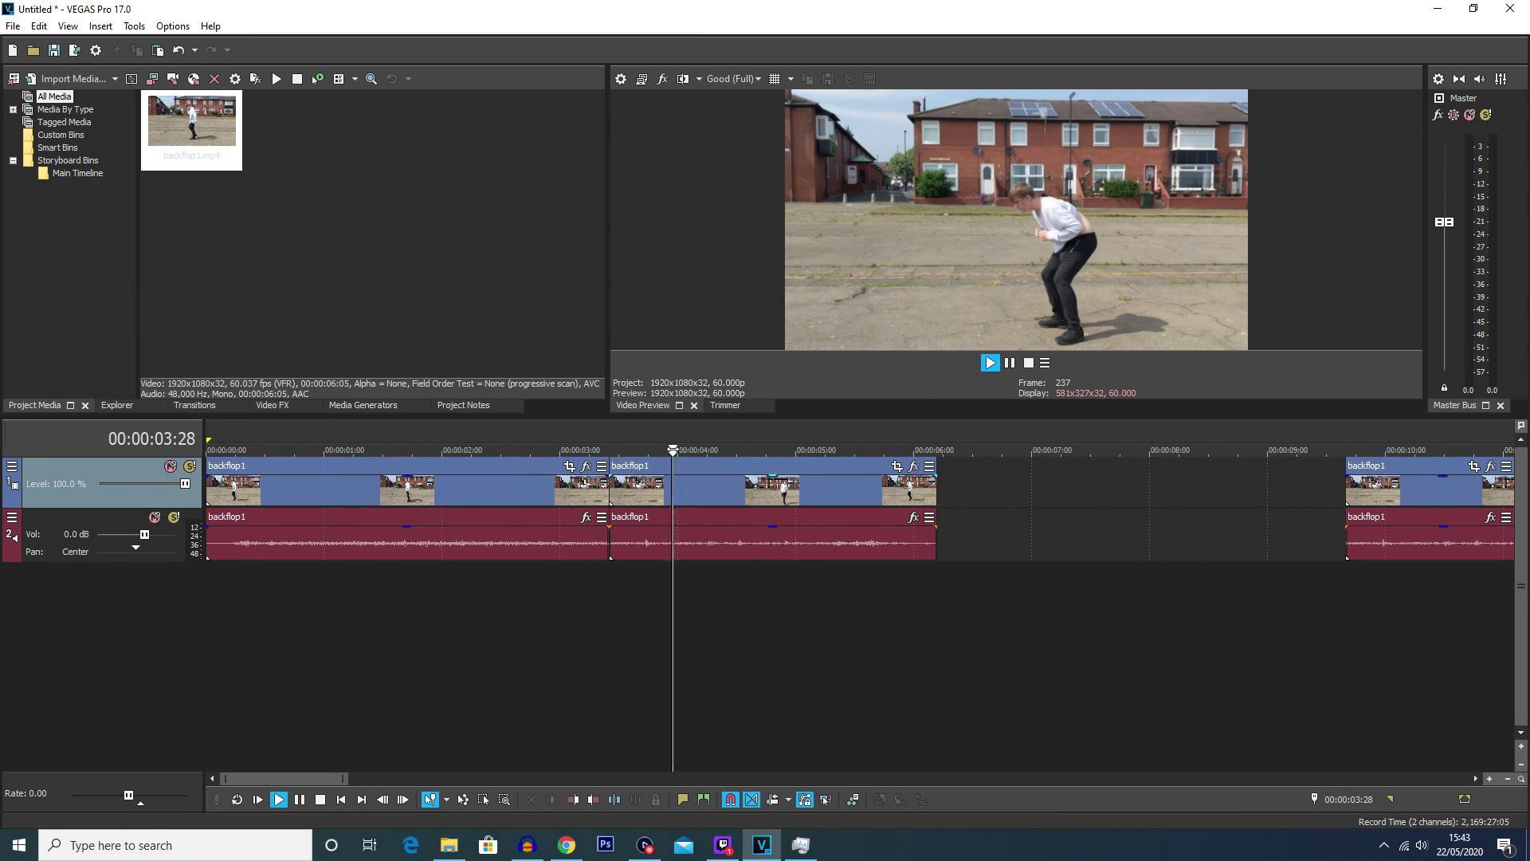
key(space)
key(space)
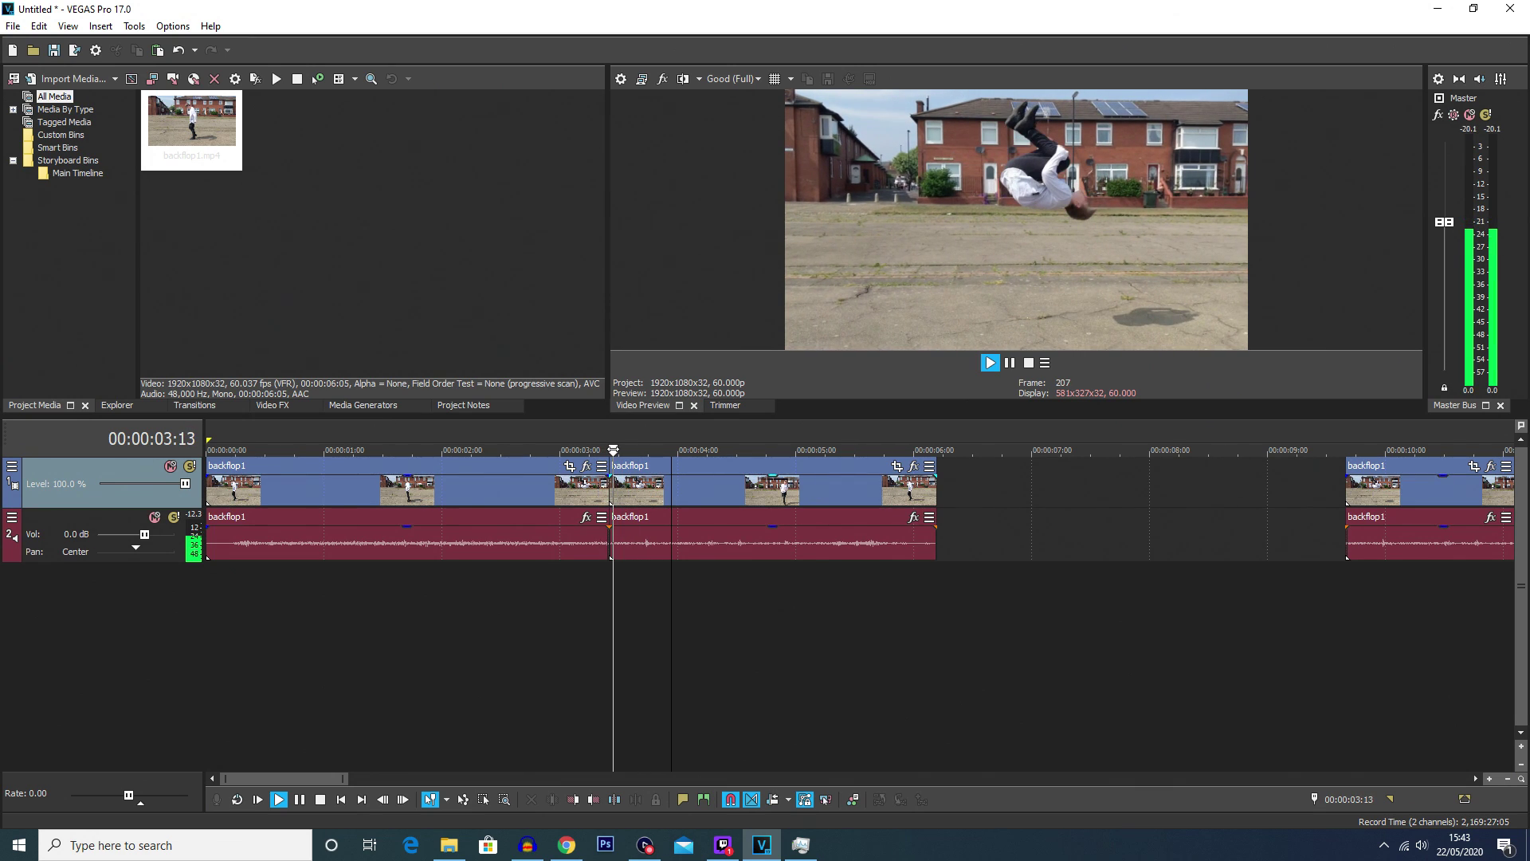
key(Return)
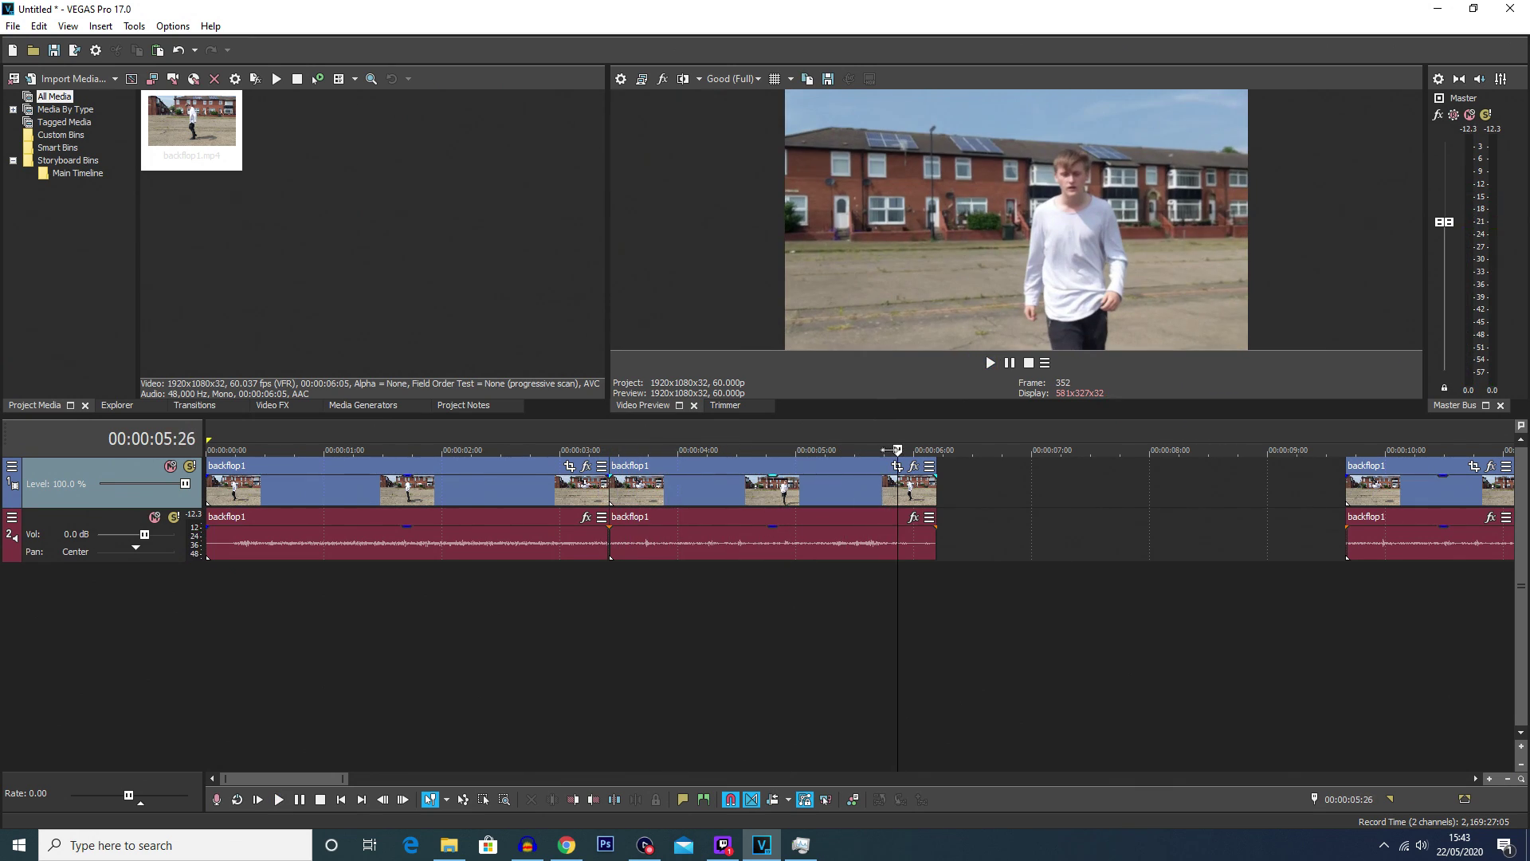
click(729, 494)
Step: Add a velocity envelope to the pasted middle video event, reading 100%
right_click(696, 492)
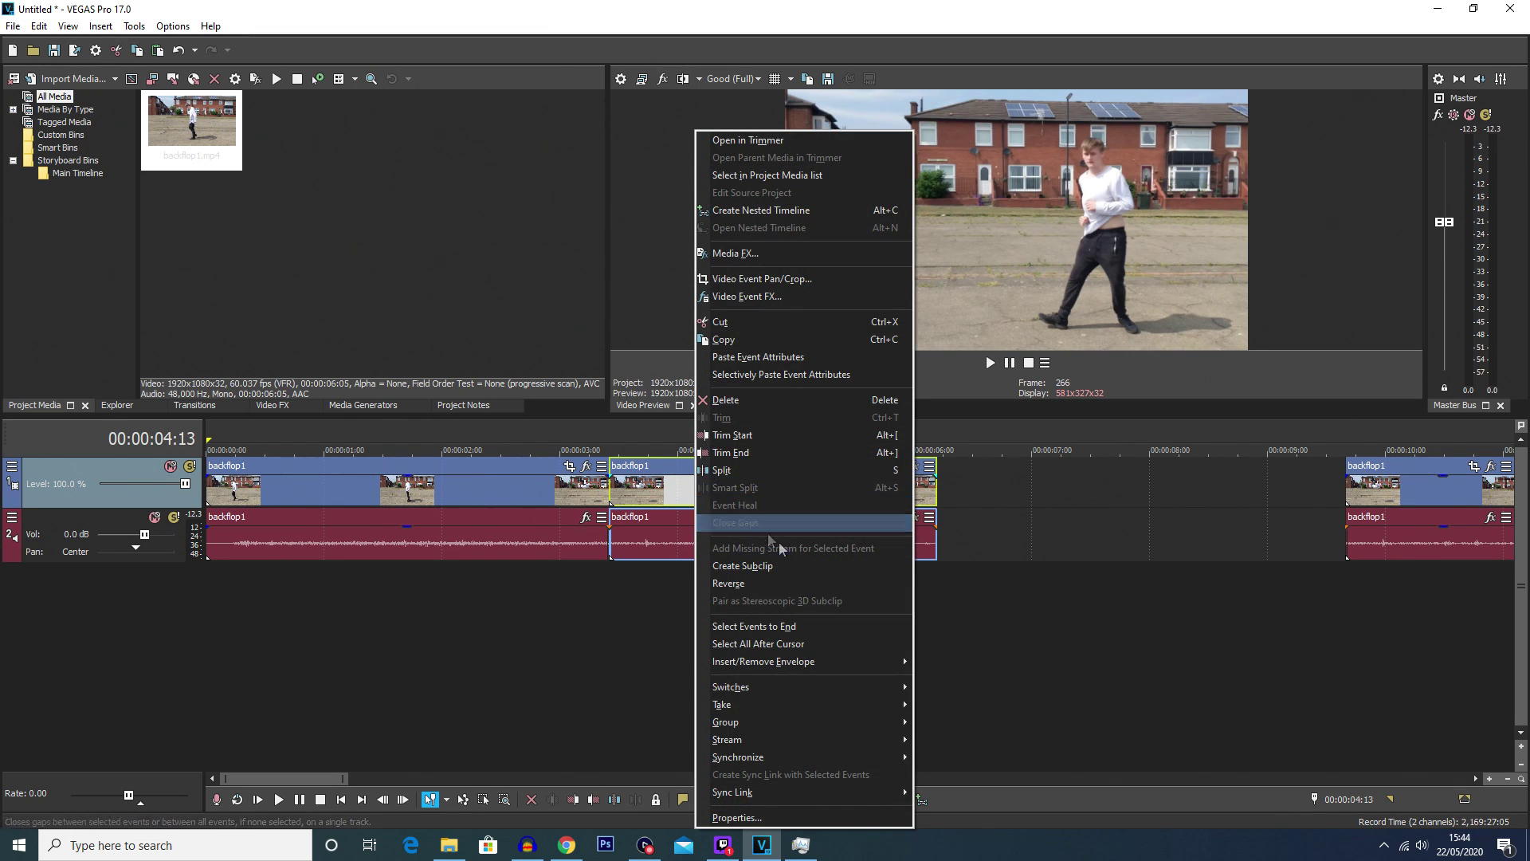
mouse_move(792, 666)
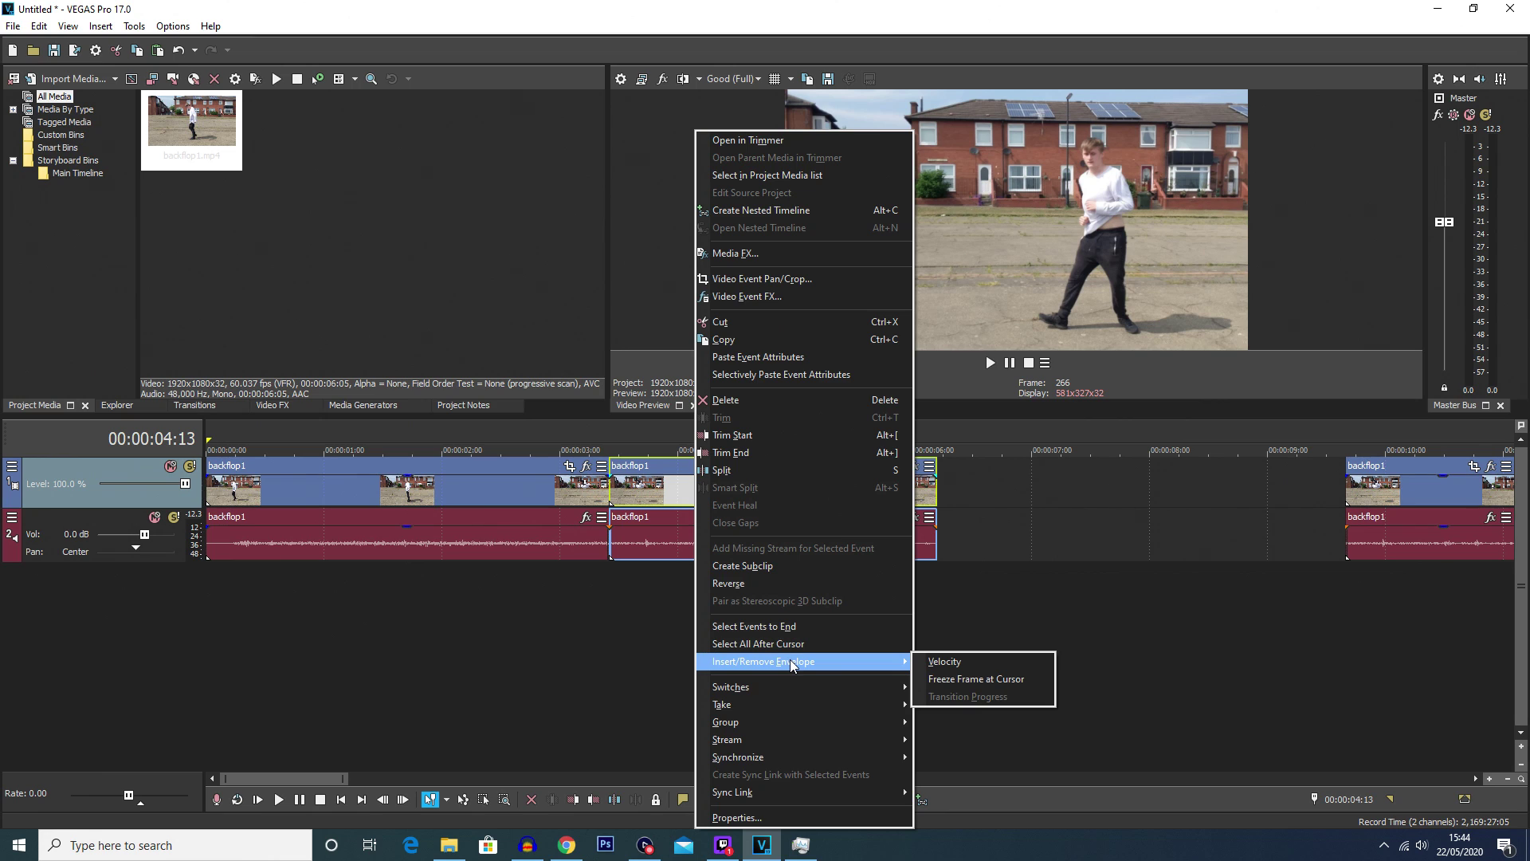
click(978, 668)
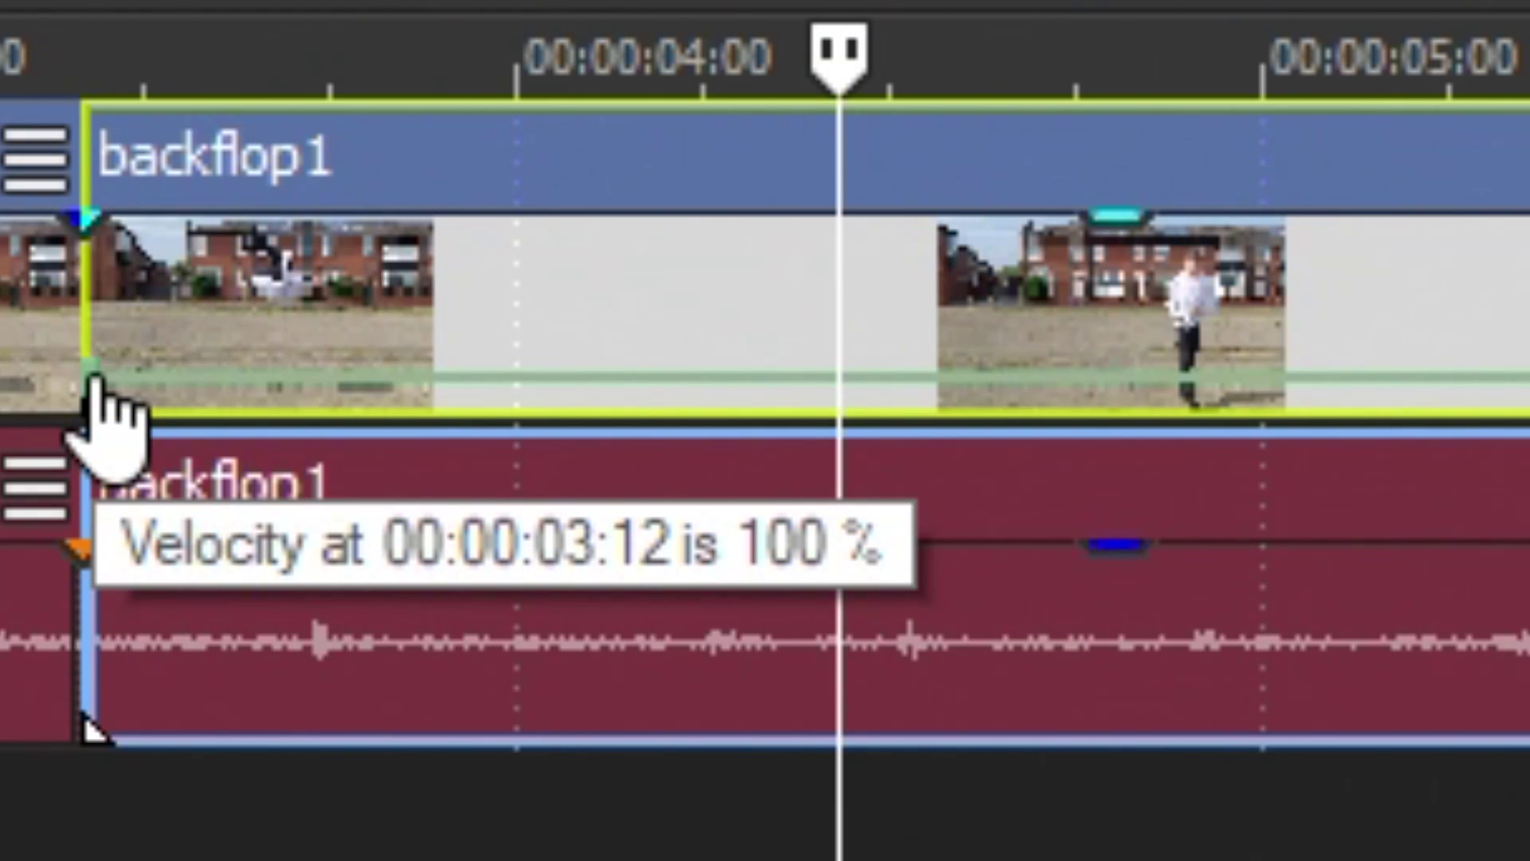
right_click(93, 380)
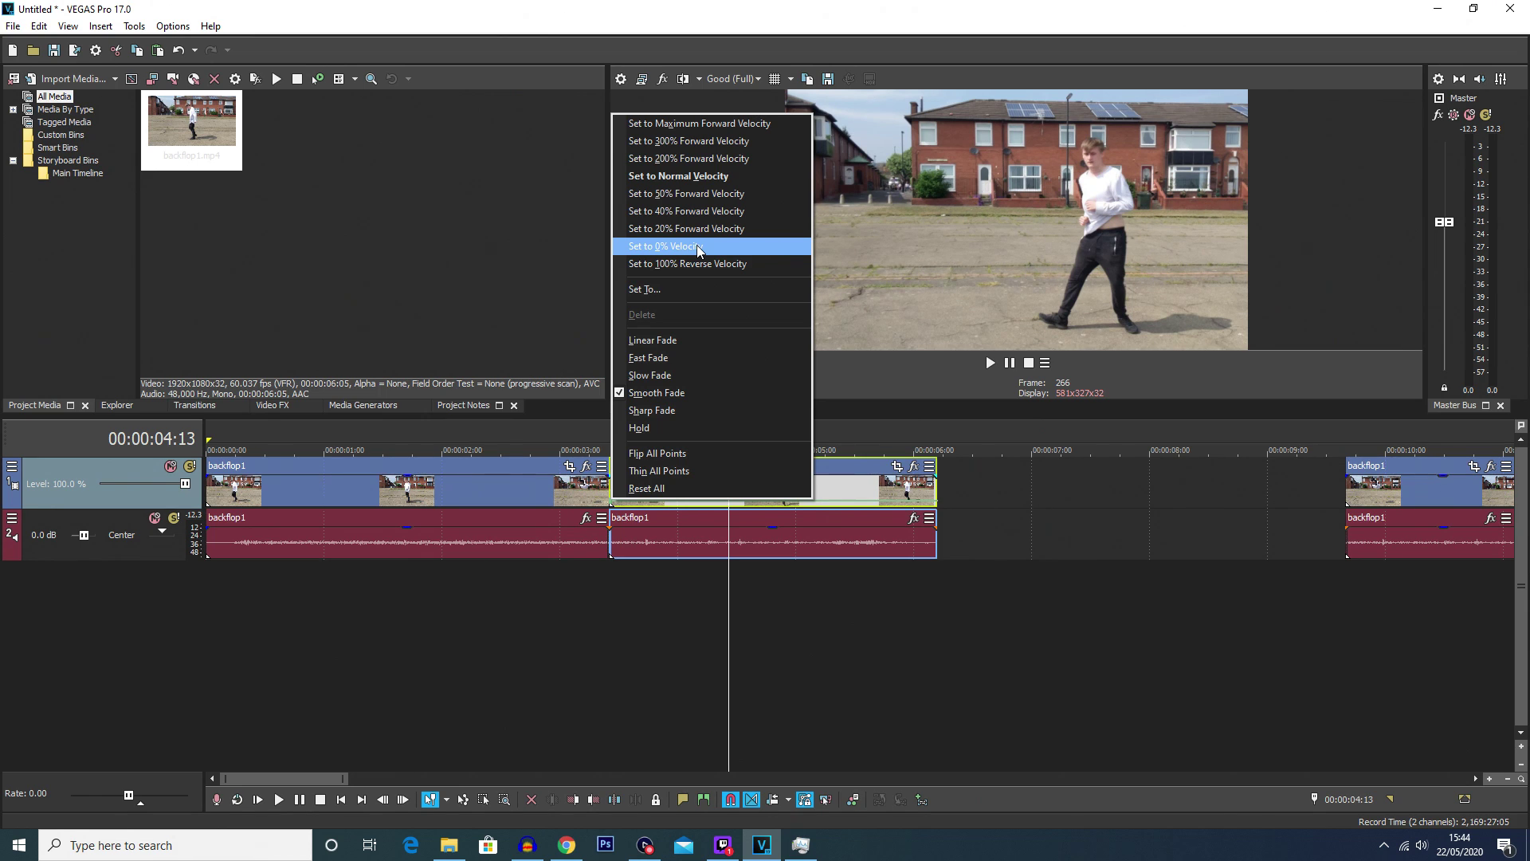
Step: Set the middle event's velocity to 0% and preview the resulting freeze frame
click(698, 246)
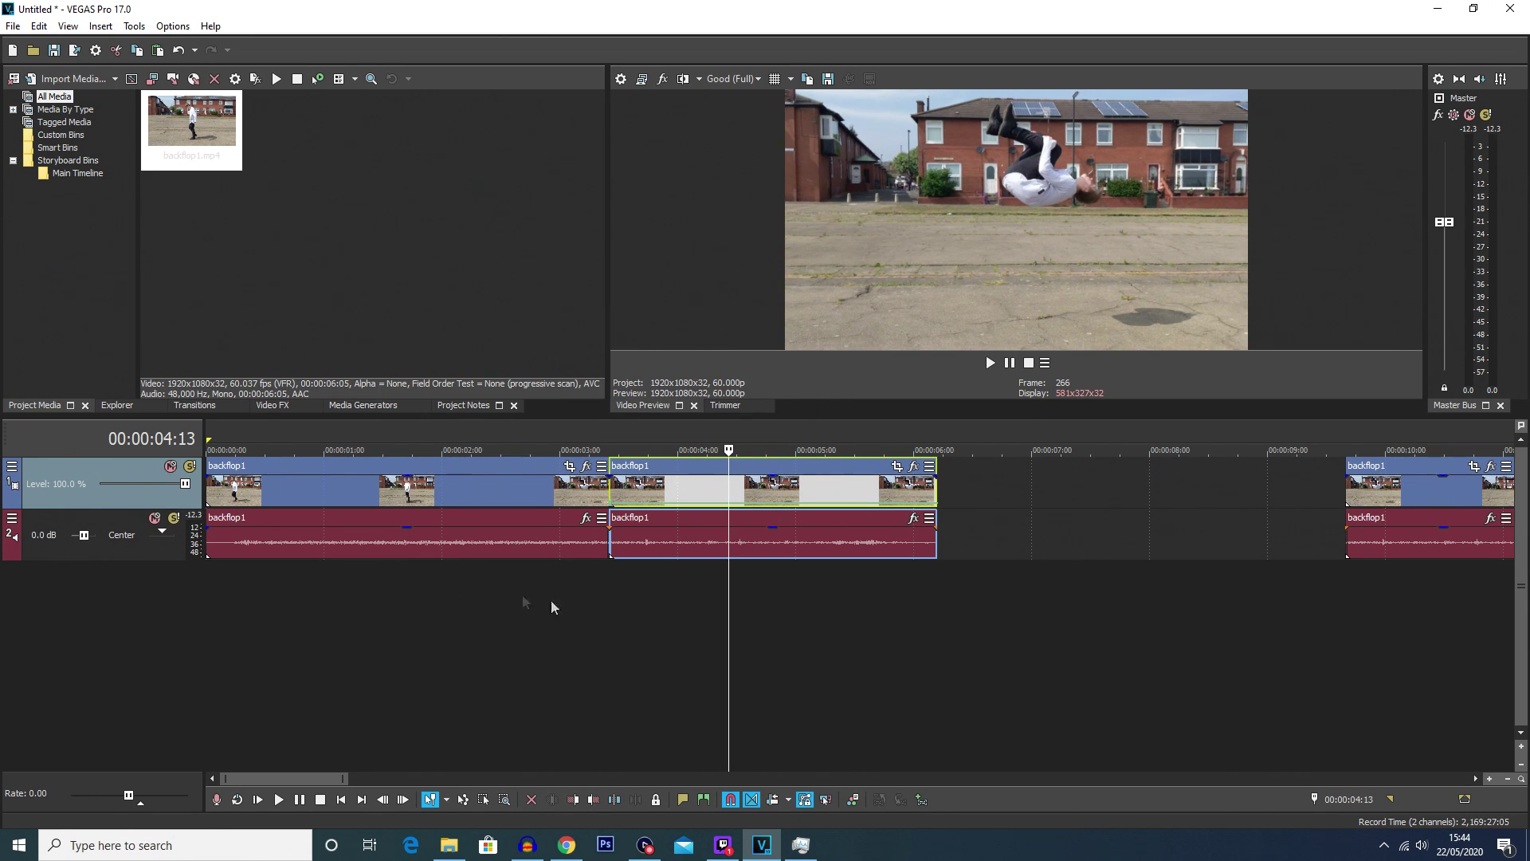
click(477, 615)
click(524, 624)
key(space)
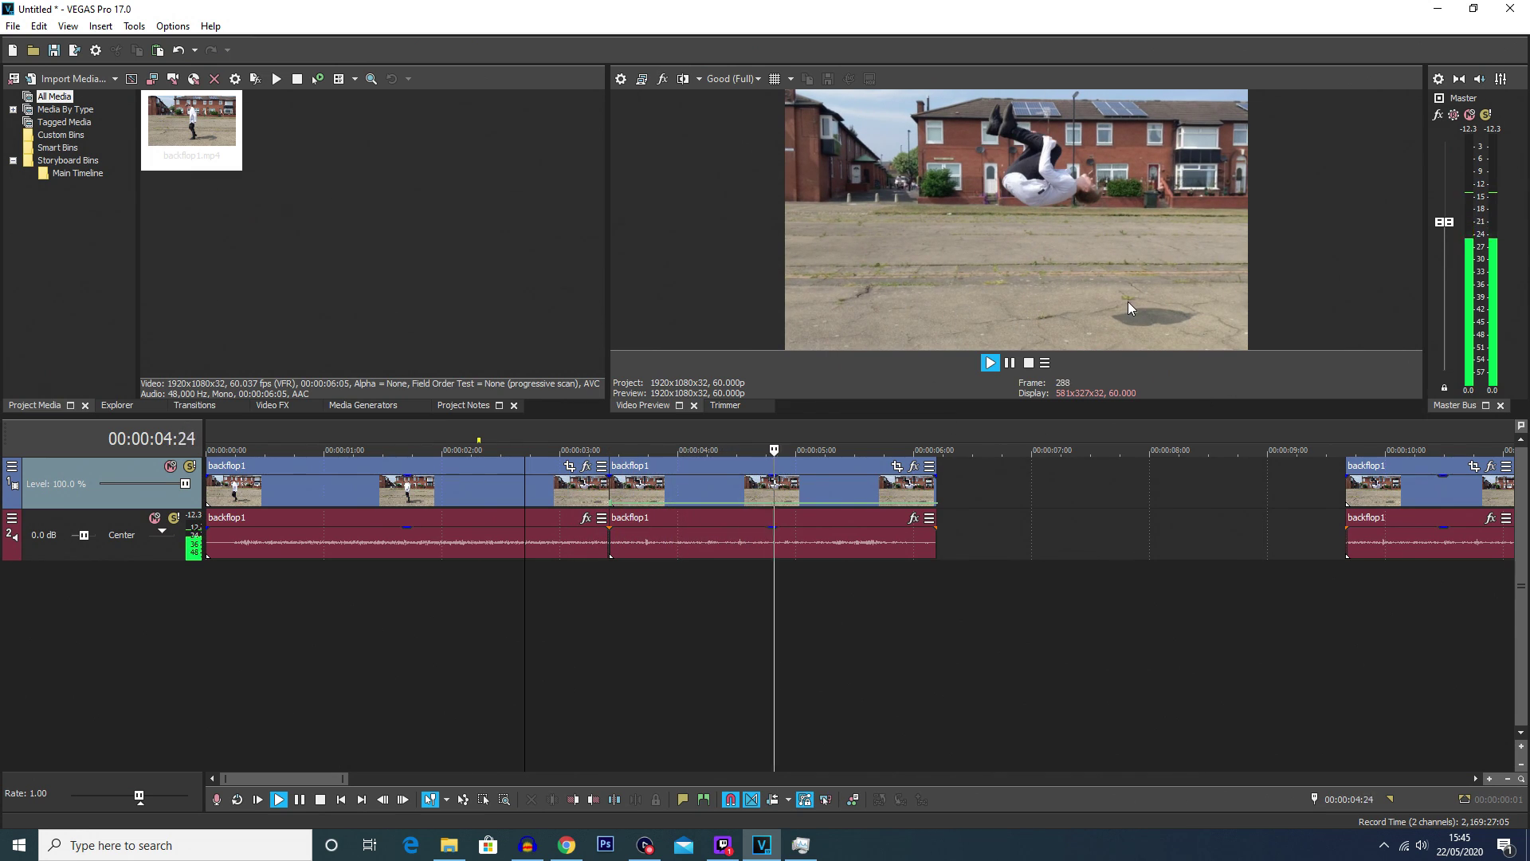
key(space)
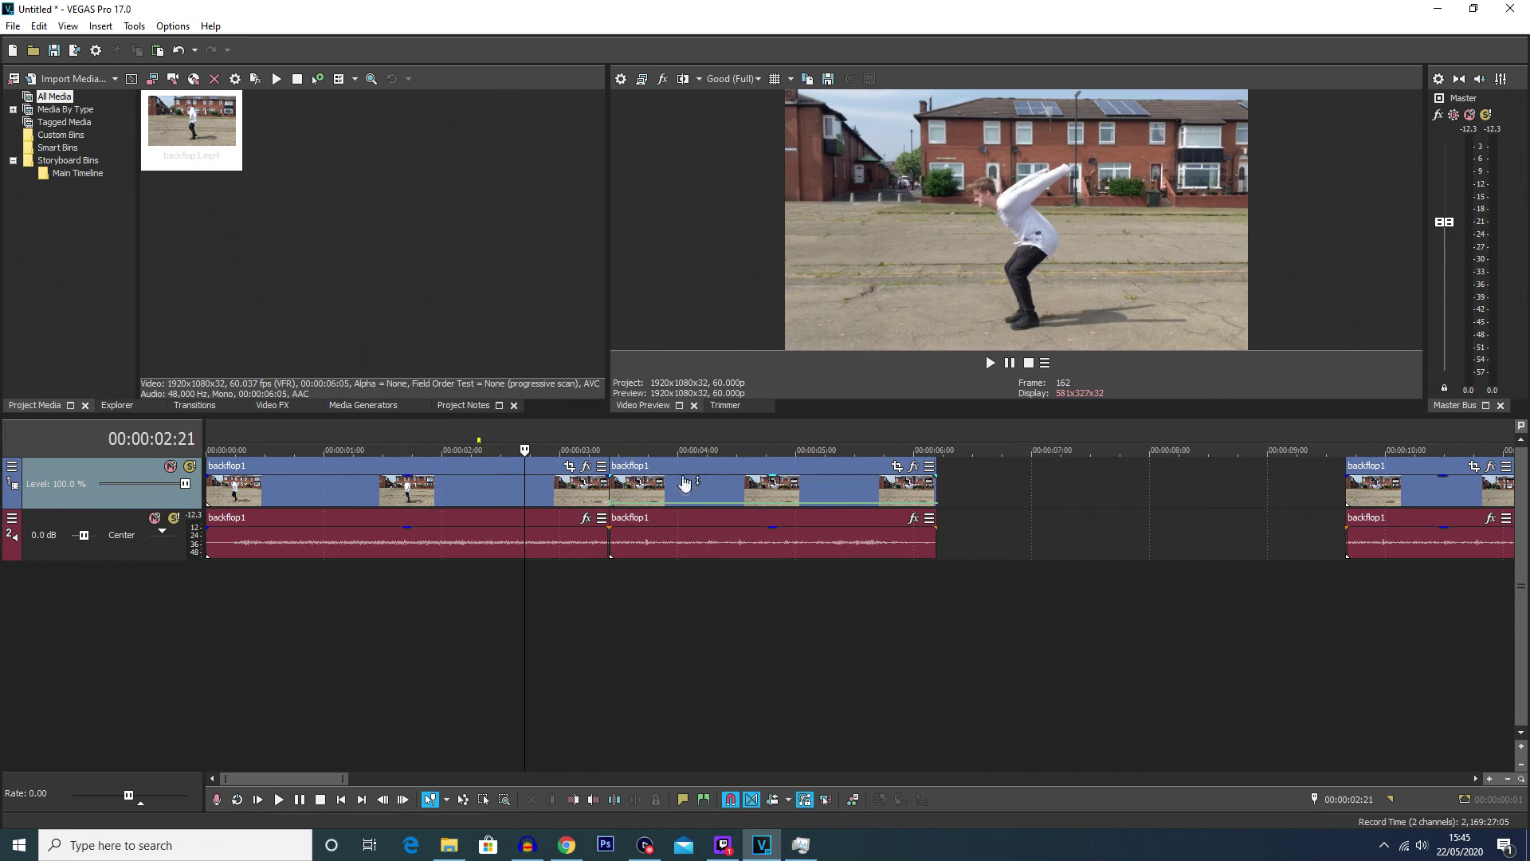
Step: Select the frozen middle video clip with the playhead at 00:00:03:10
click(635, 488)
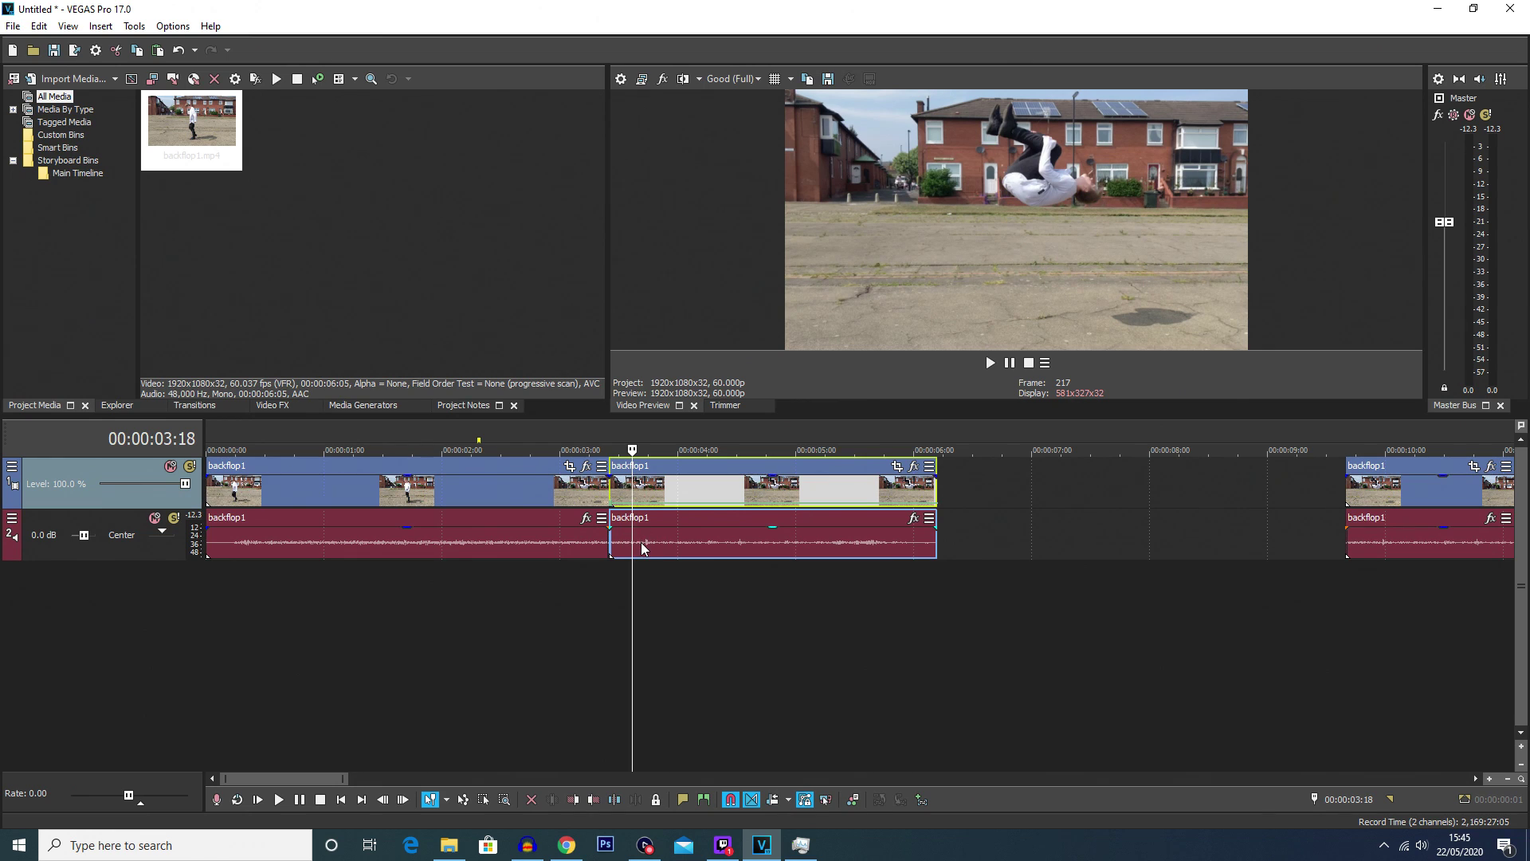
click(599, 586)
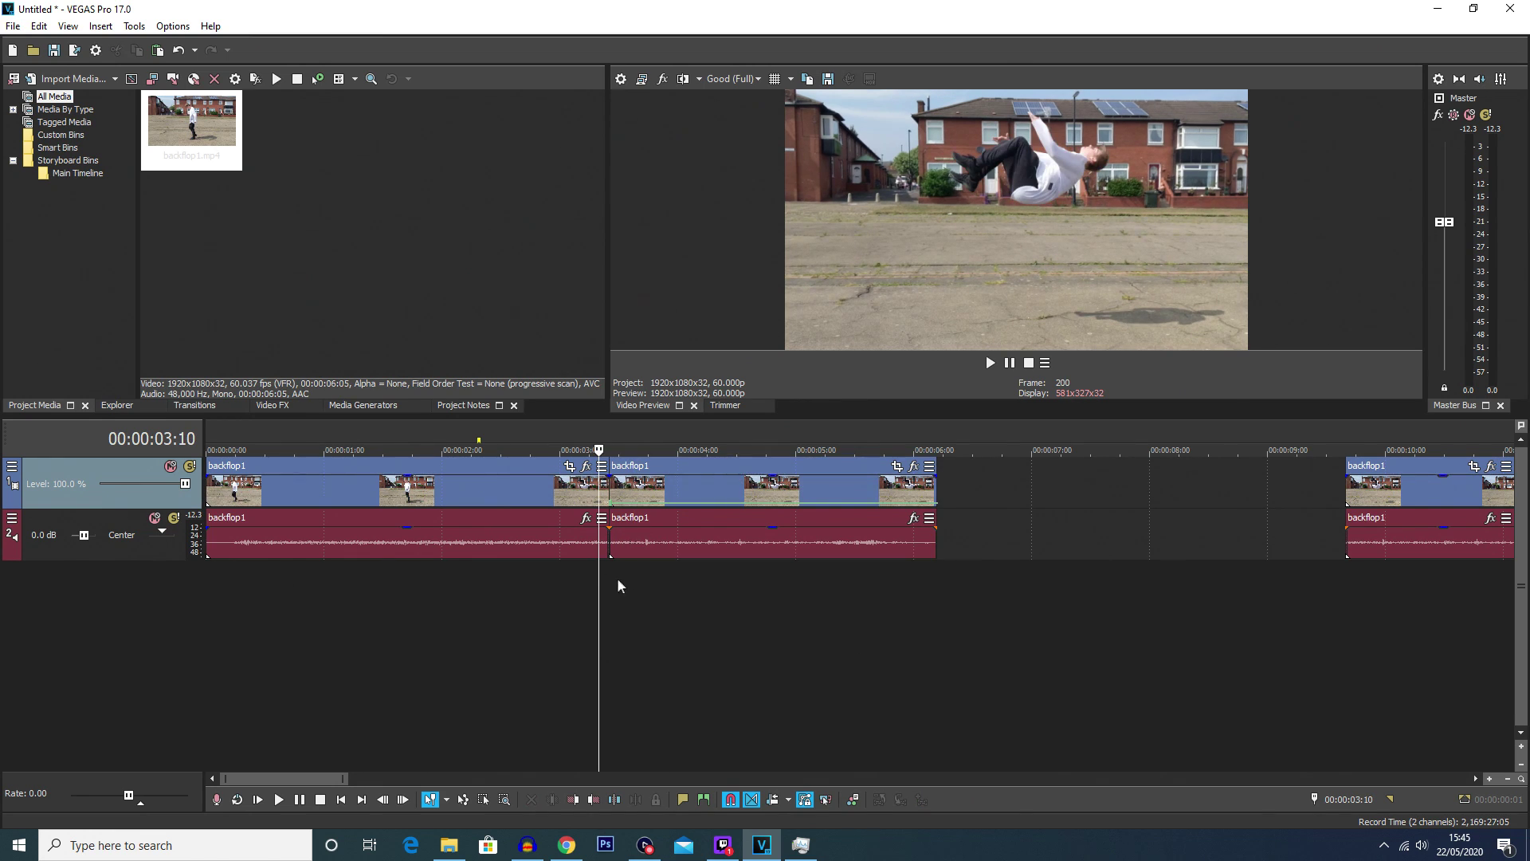
click(645, 496)
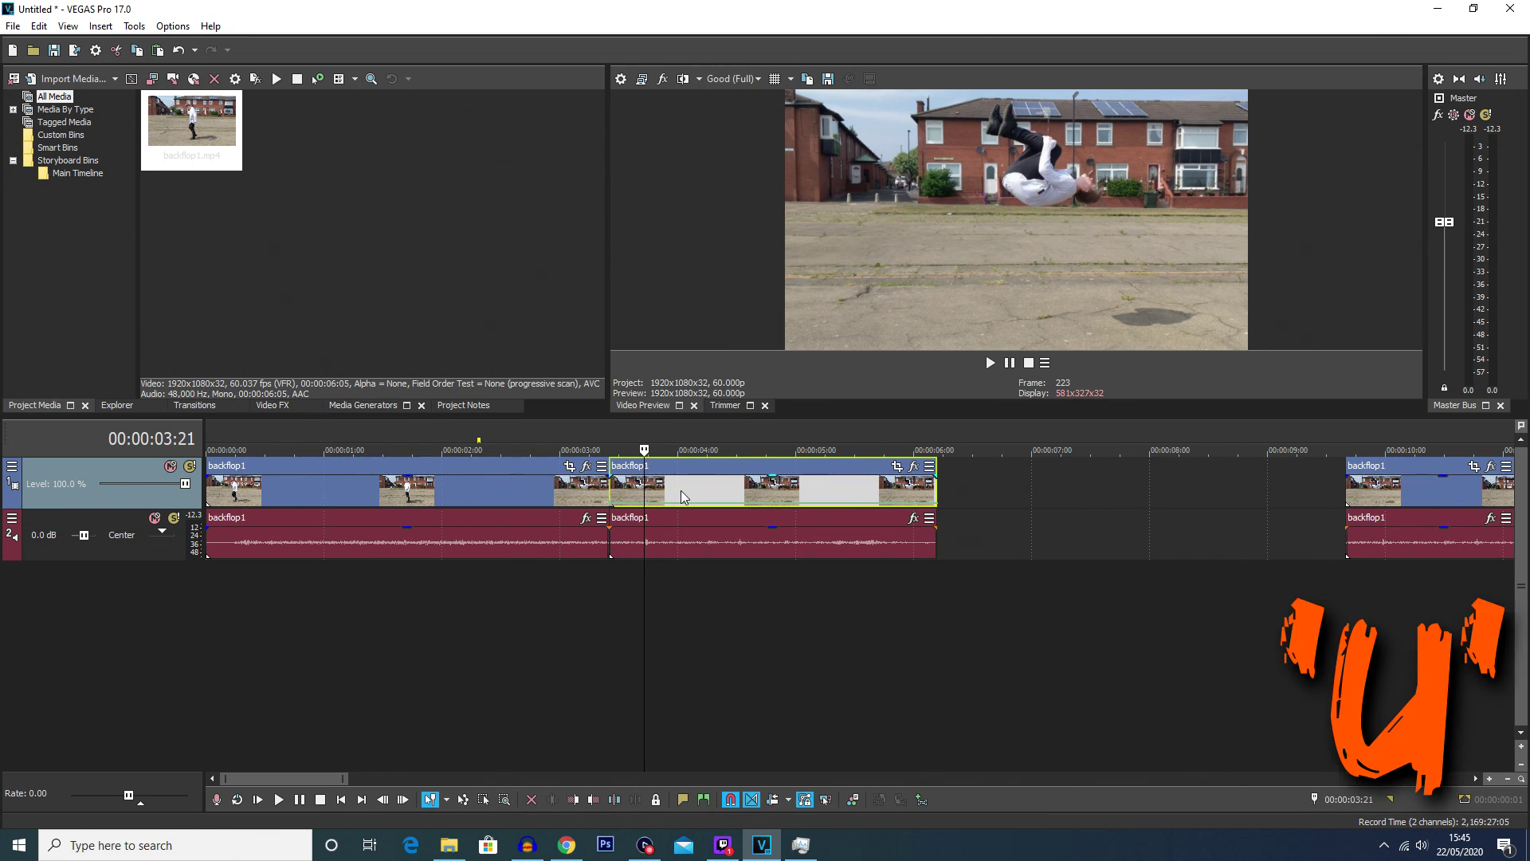
Step: Select the audio event beneath the frozen middle clip and open its context menu
click(653, 525)
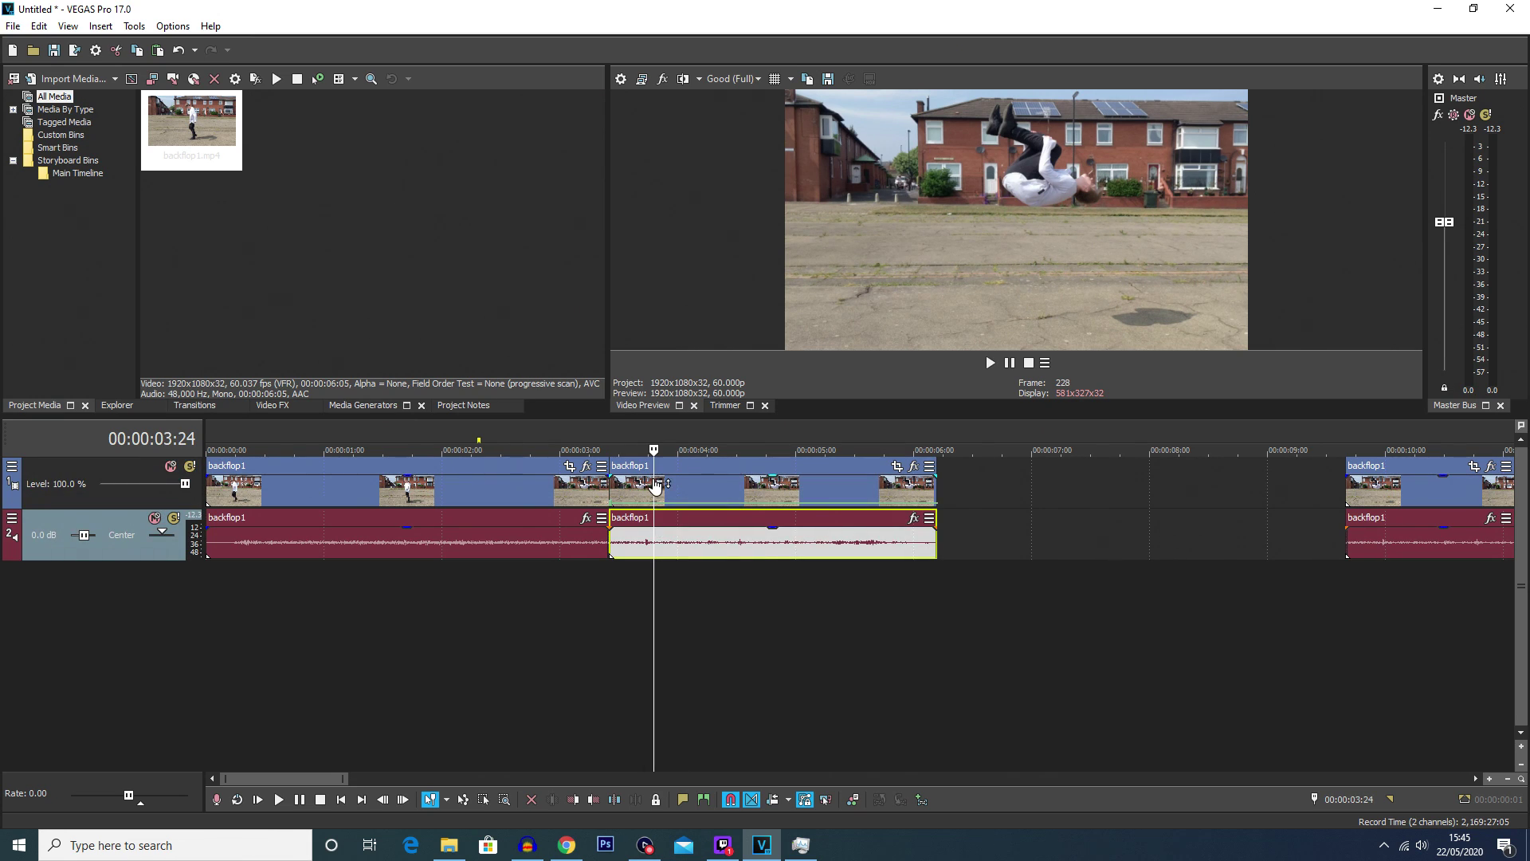
click(684, 487)
click(649, 539)
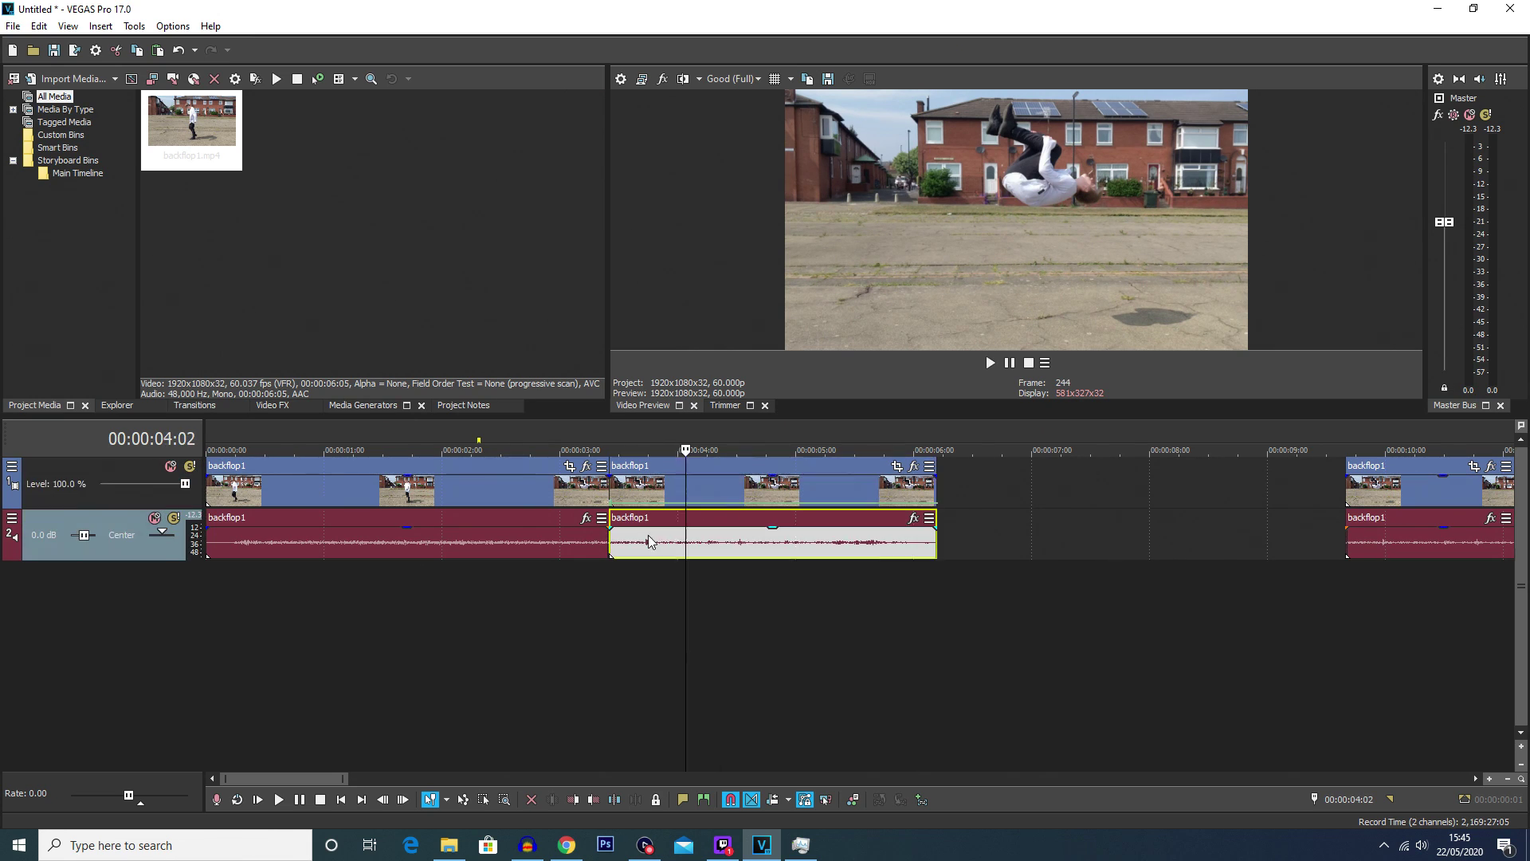
click(672, 489)
click(694, 542)
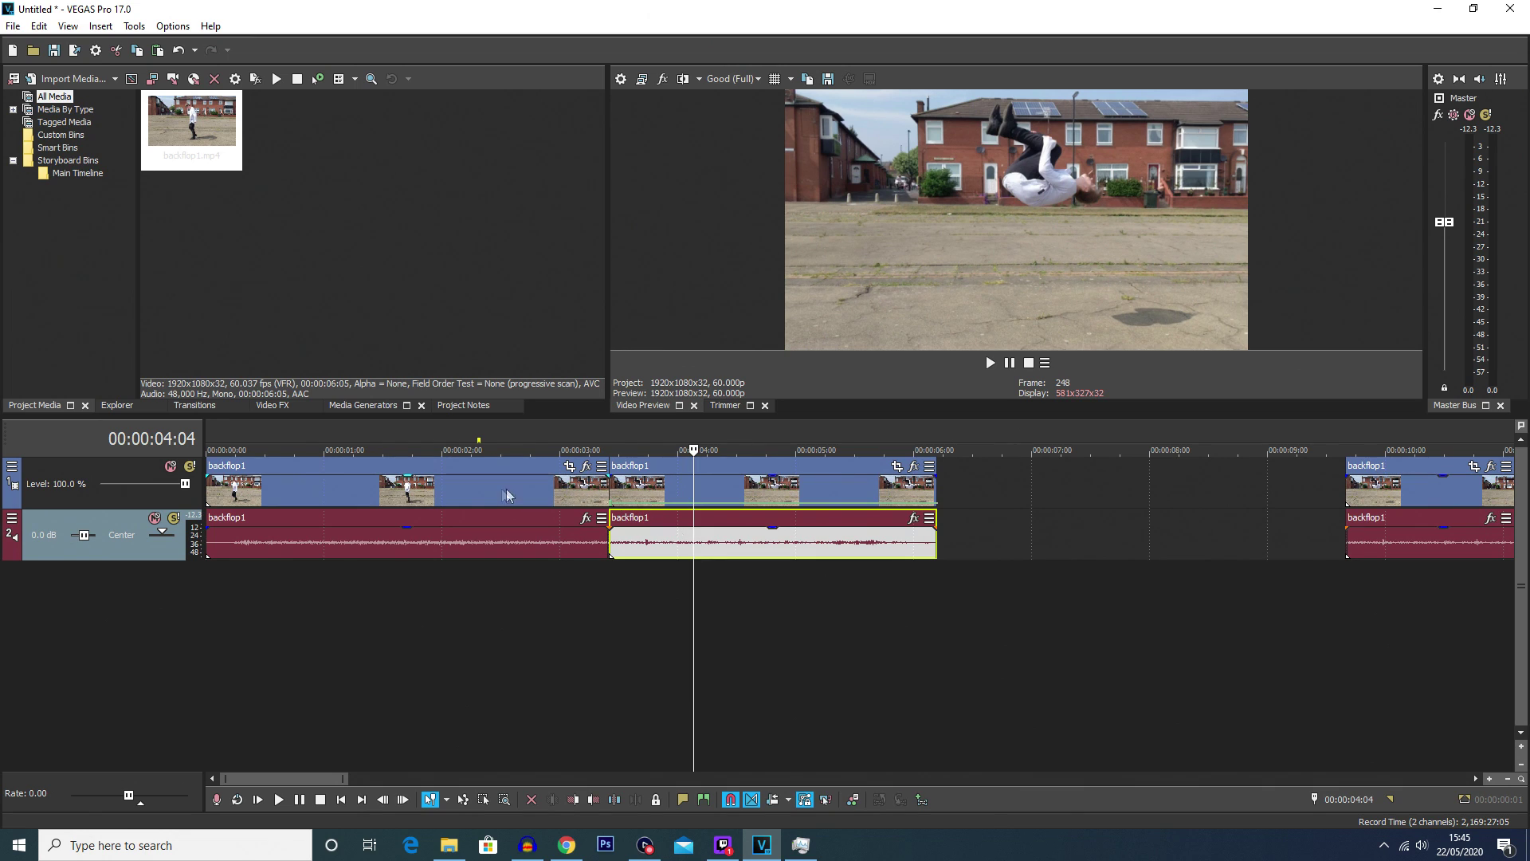
click(463, 494)
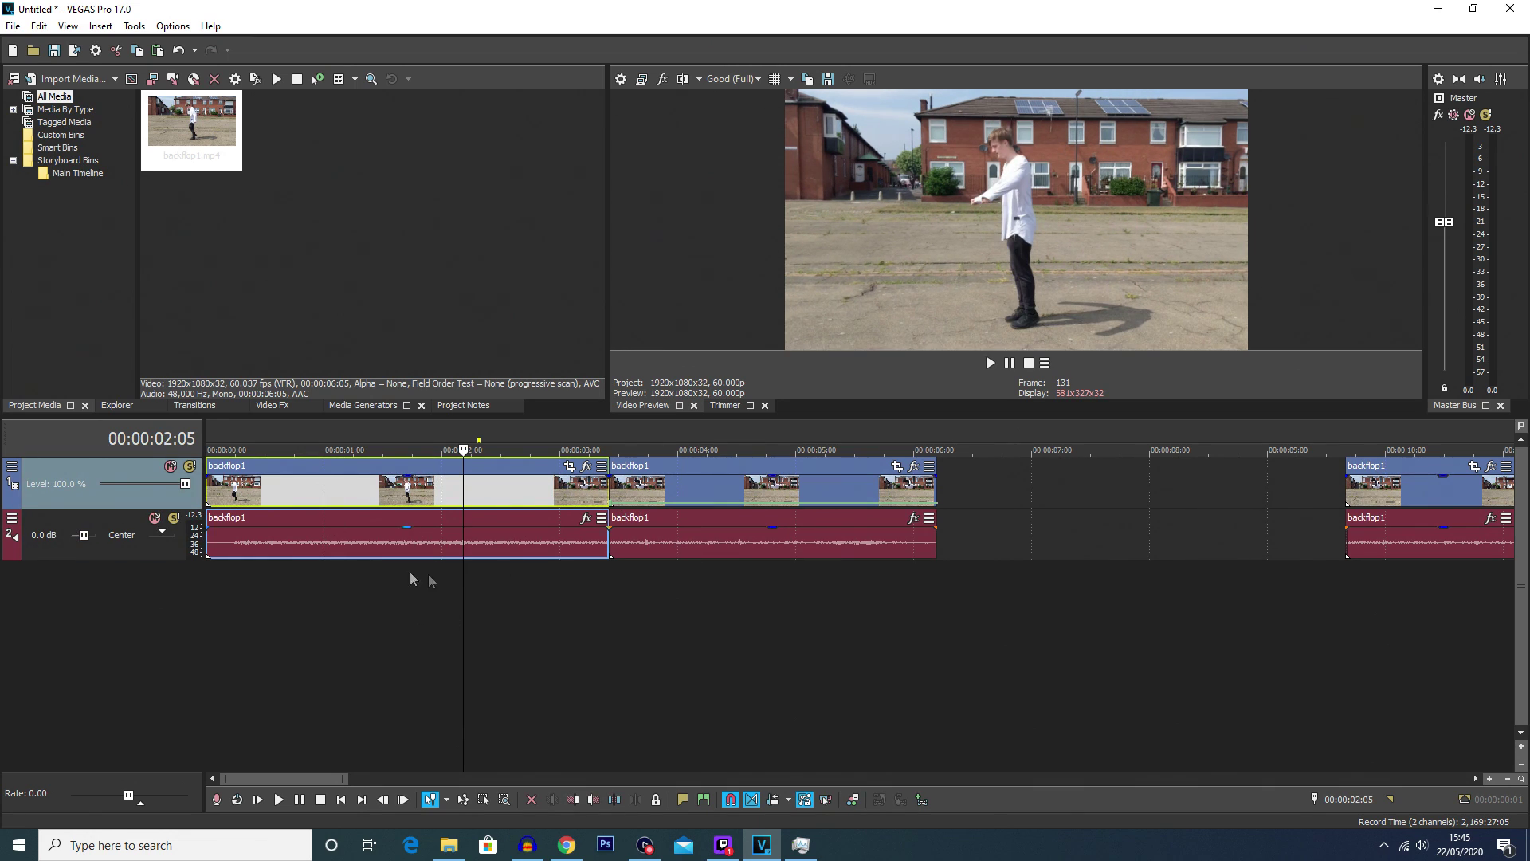
click(681, 549)
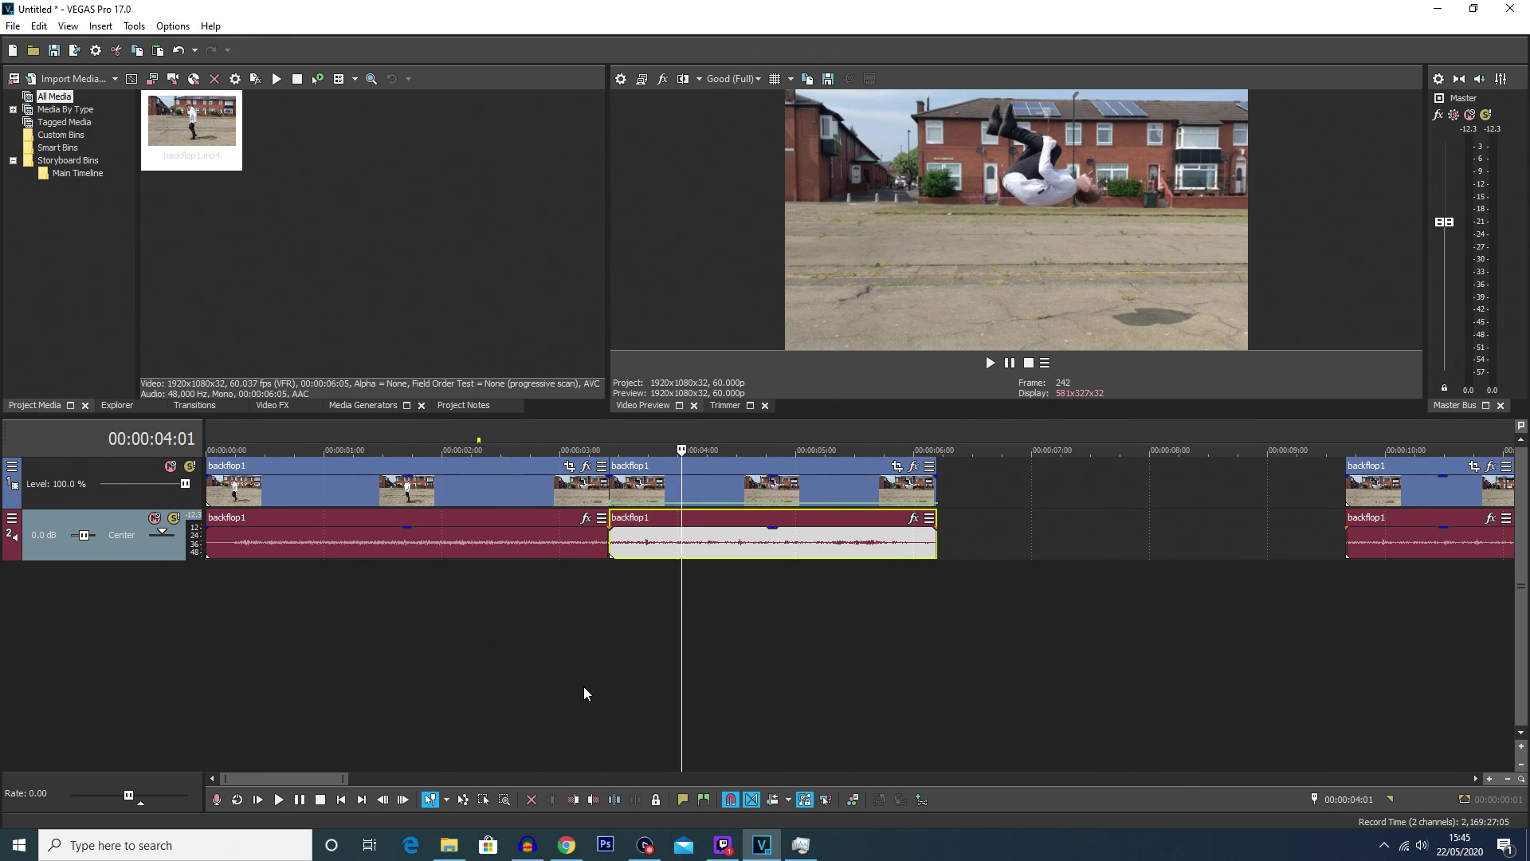
right_click(701, 545)
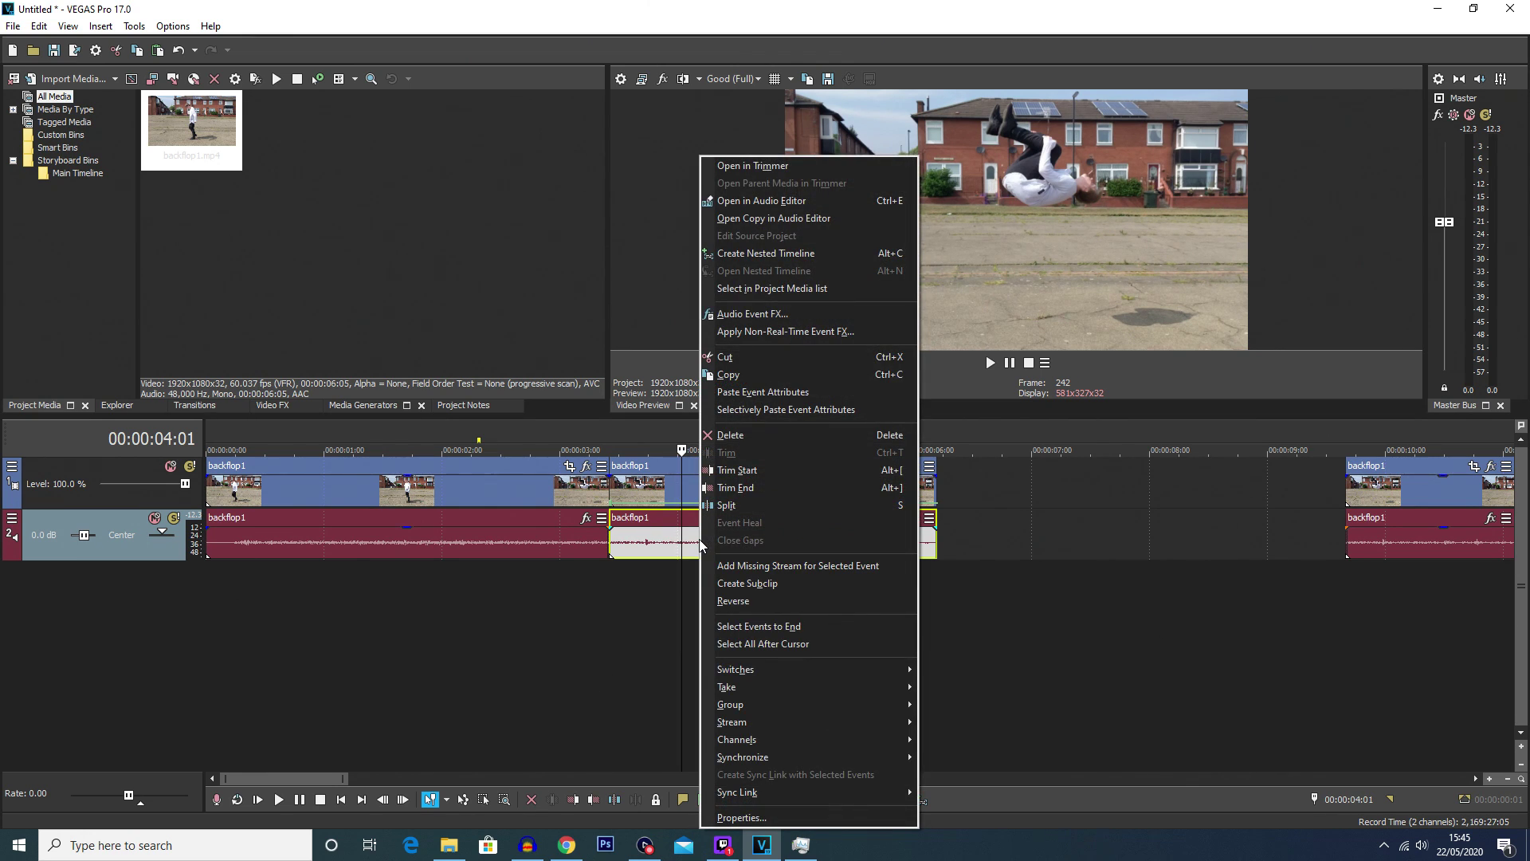
Step: Delete the frozen clip's audio event and play back from 00:00:03:09 to confirm the silent freeze
click(763, 436)
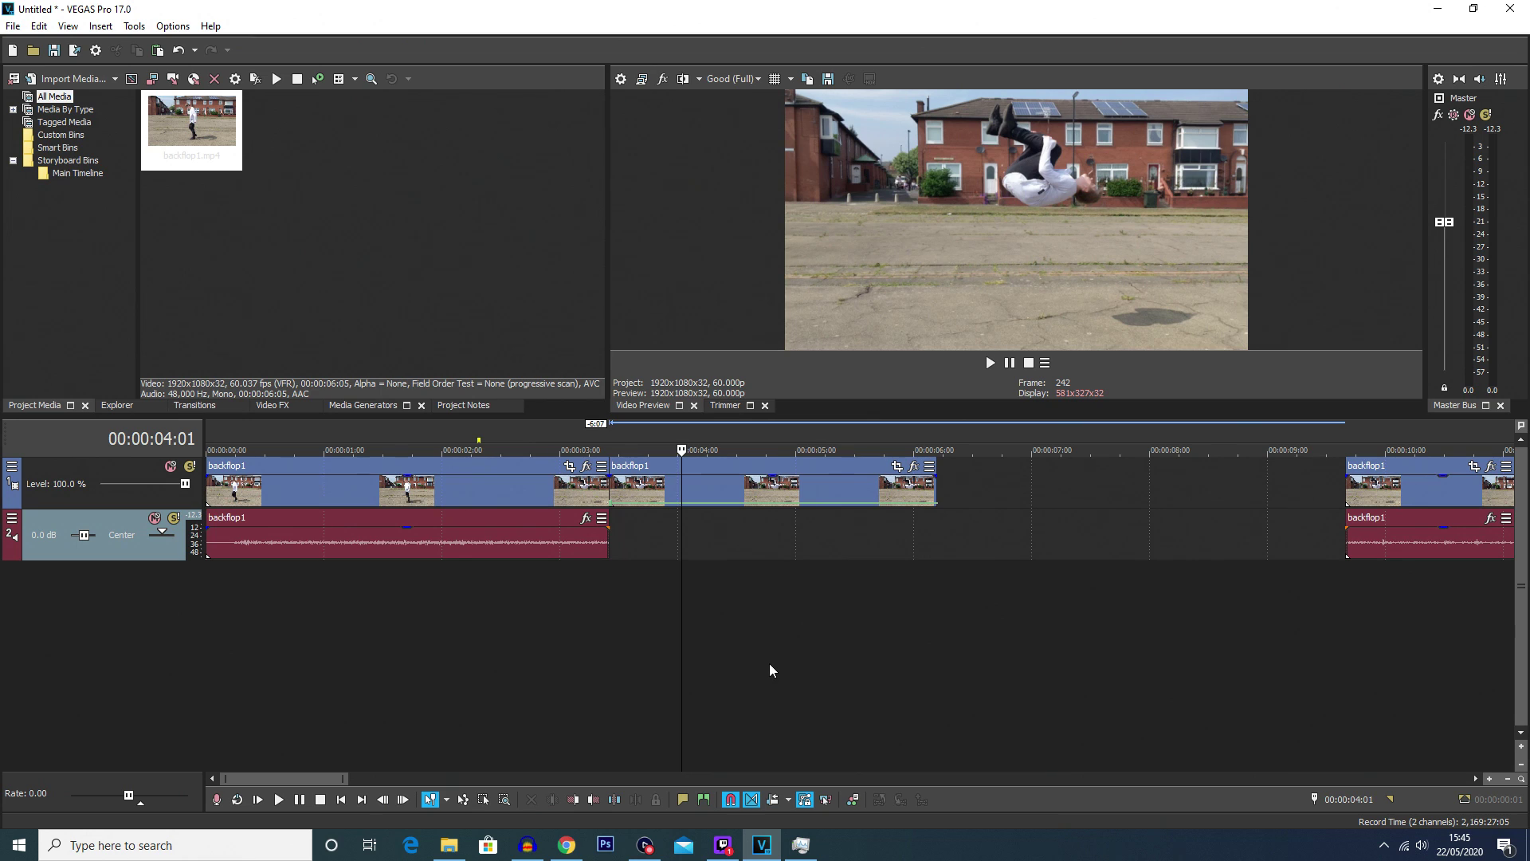
click(597, 603)
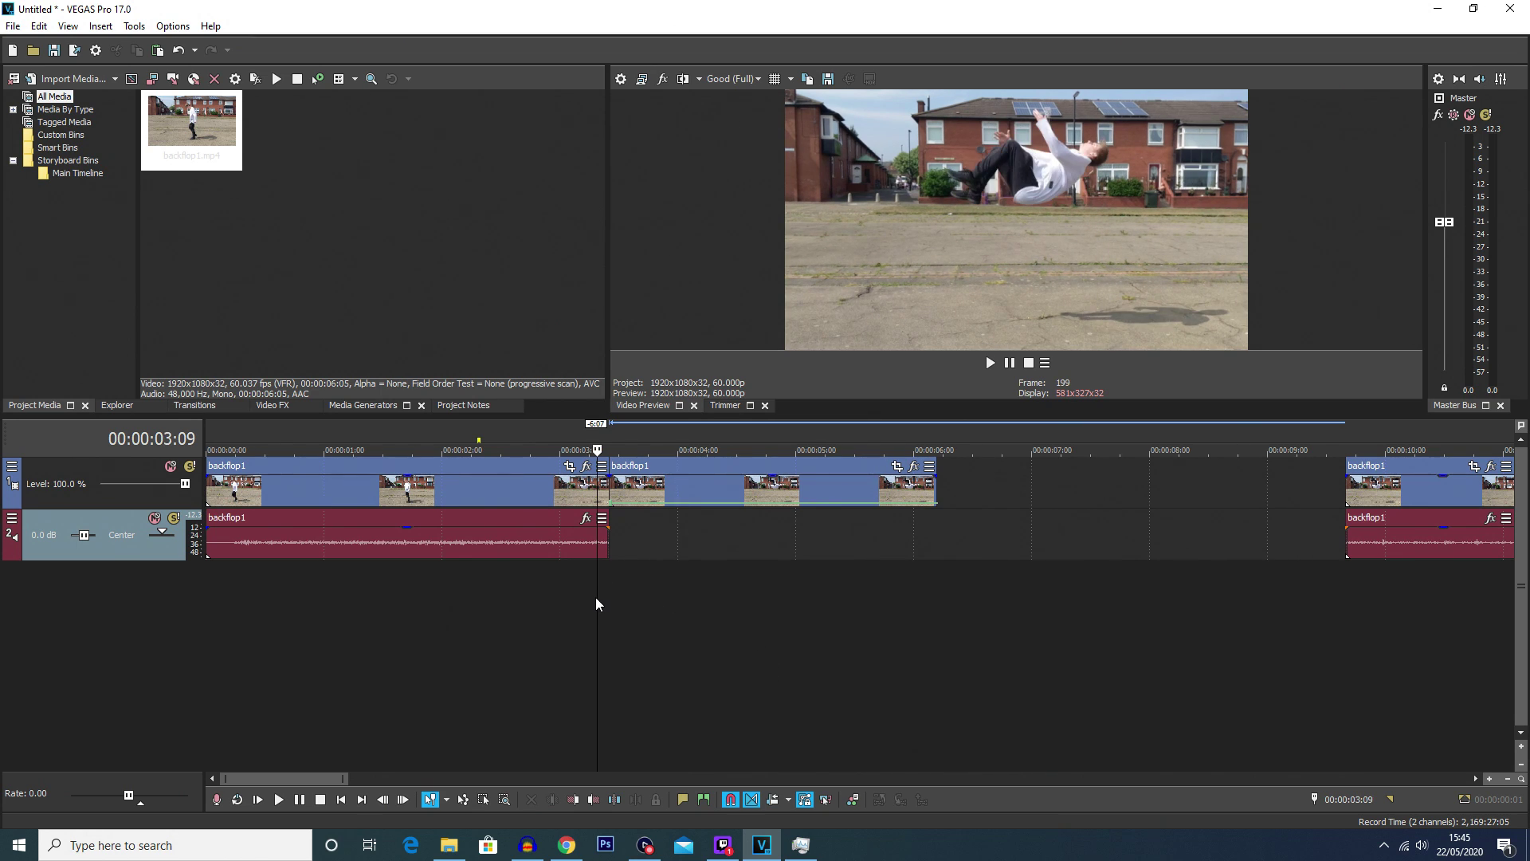
key(space)
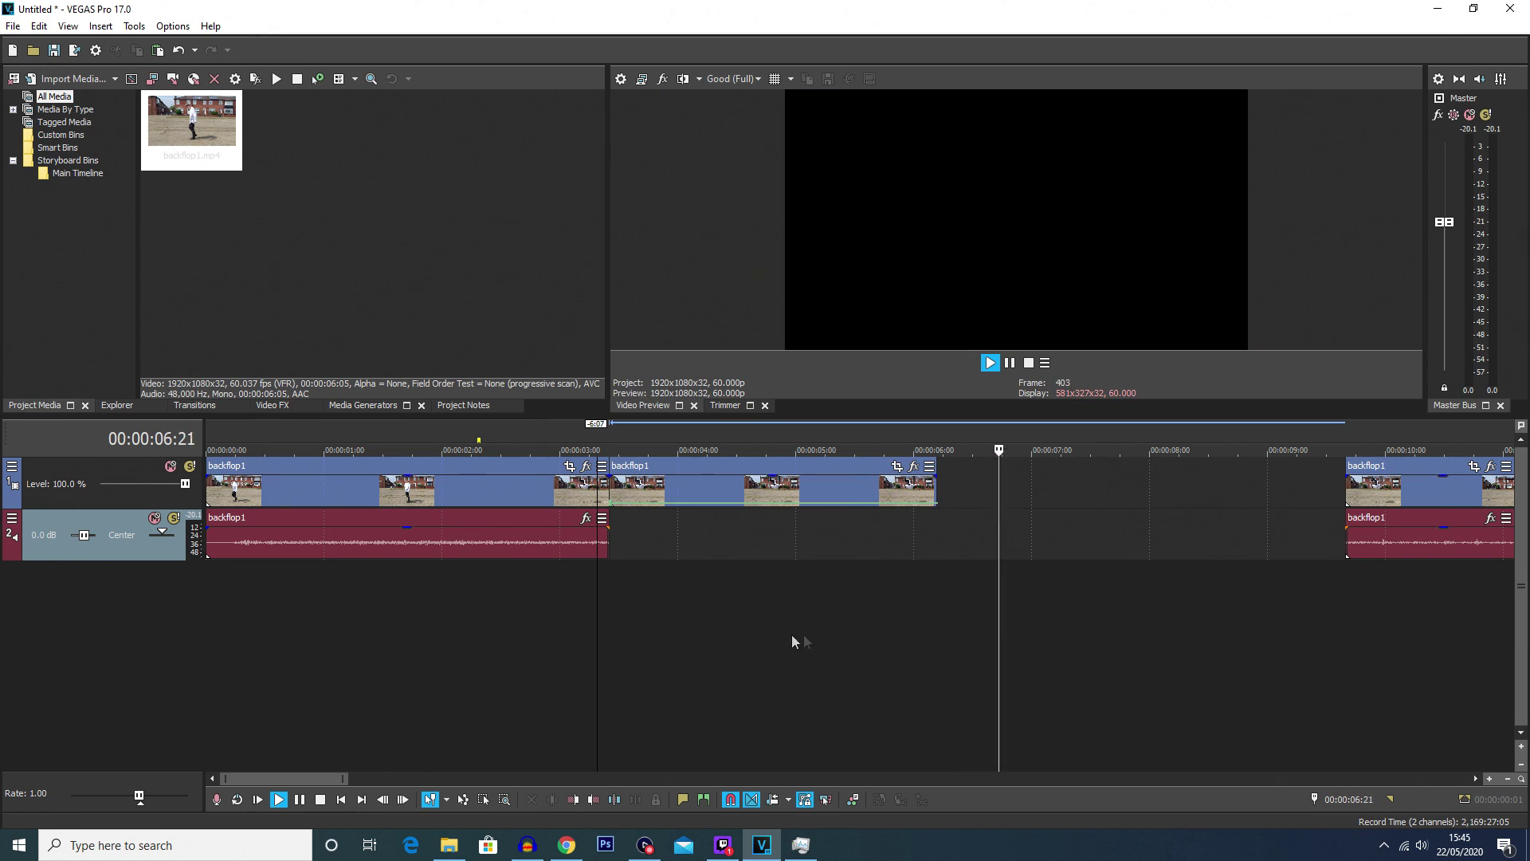
key(space)
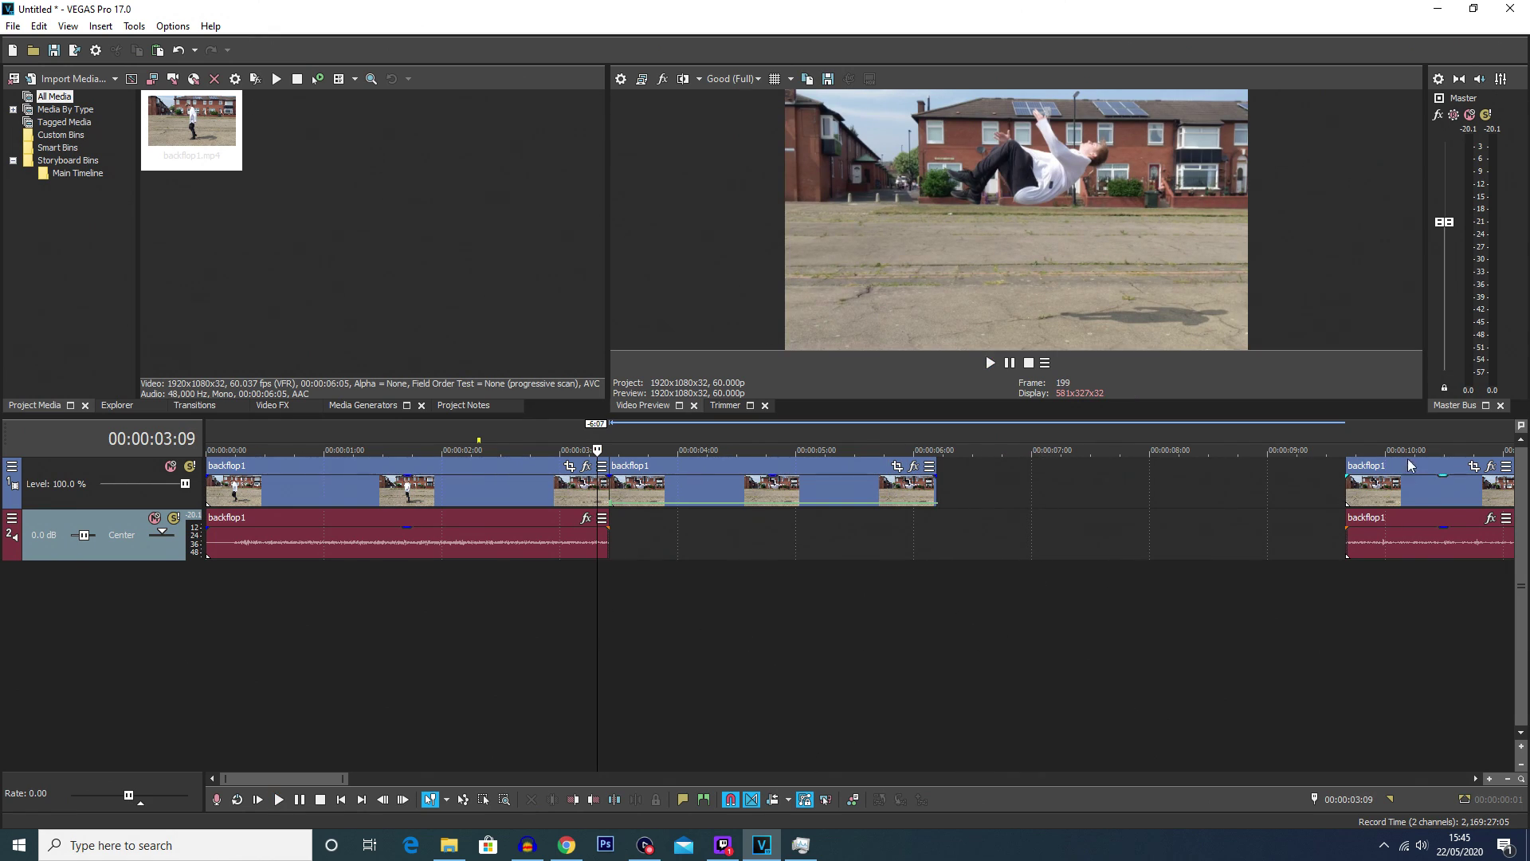
Step: Slide the remaining backflop1 events left against the frozen event and preview the joined sequence
drag(1451, 494, 1047, 510)
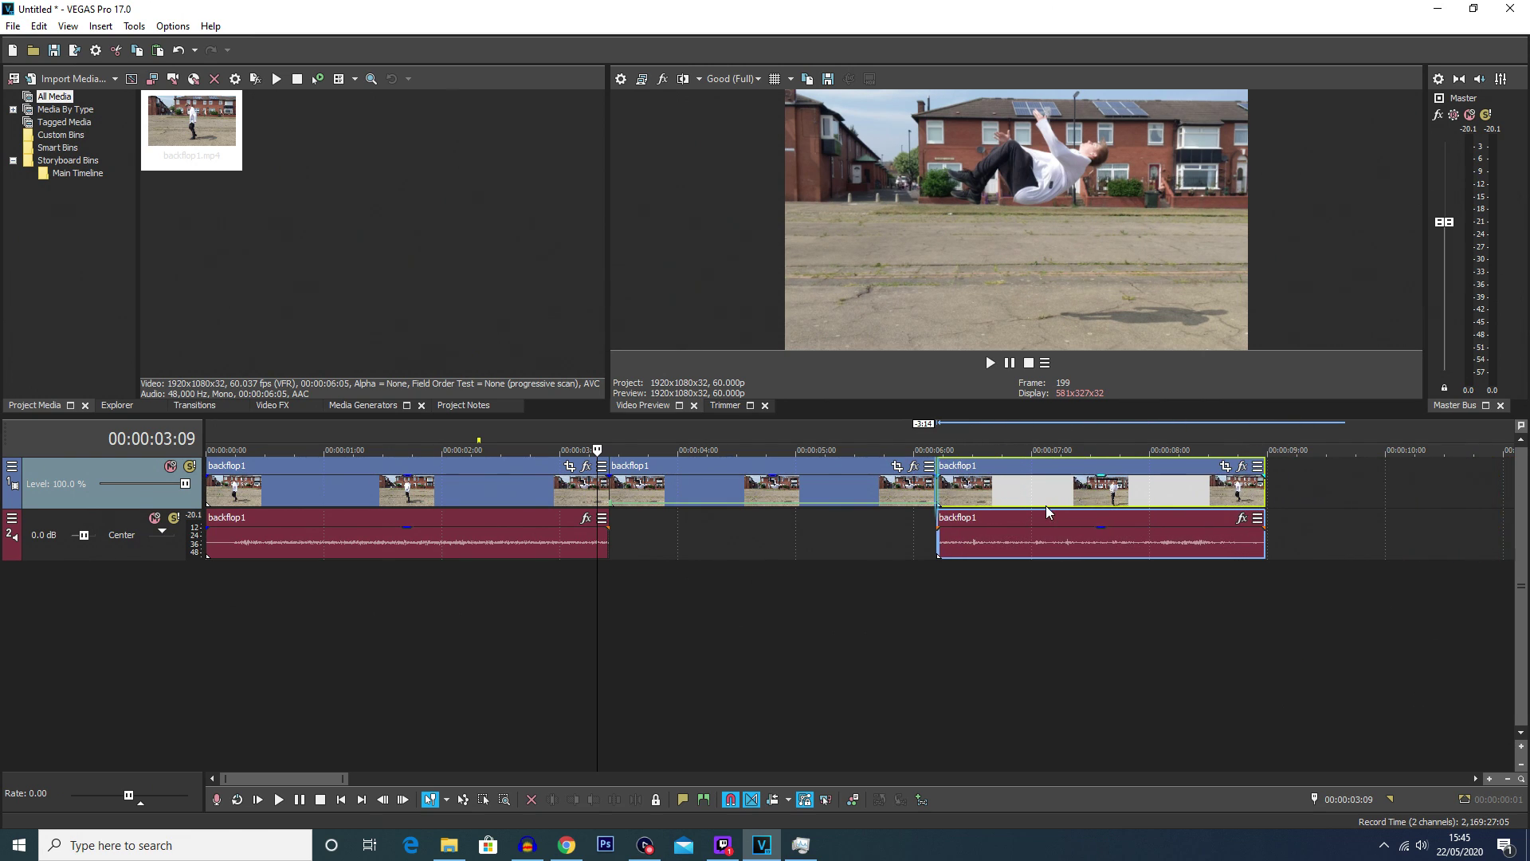
click(783, 610)
key(space)
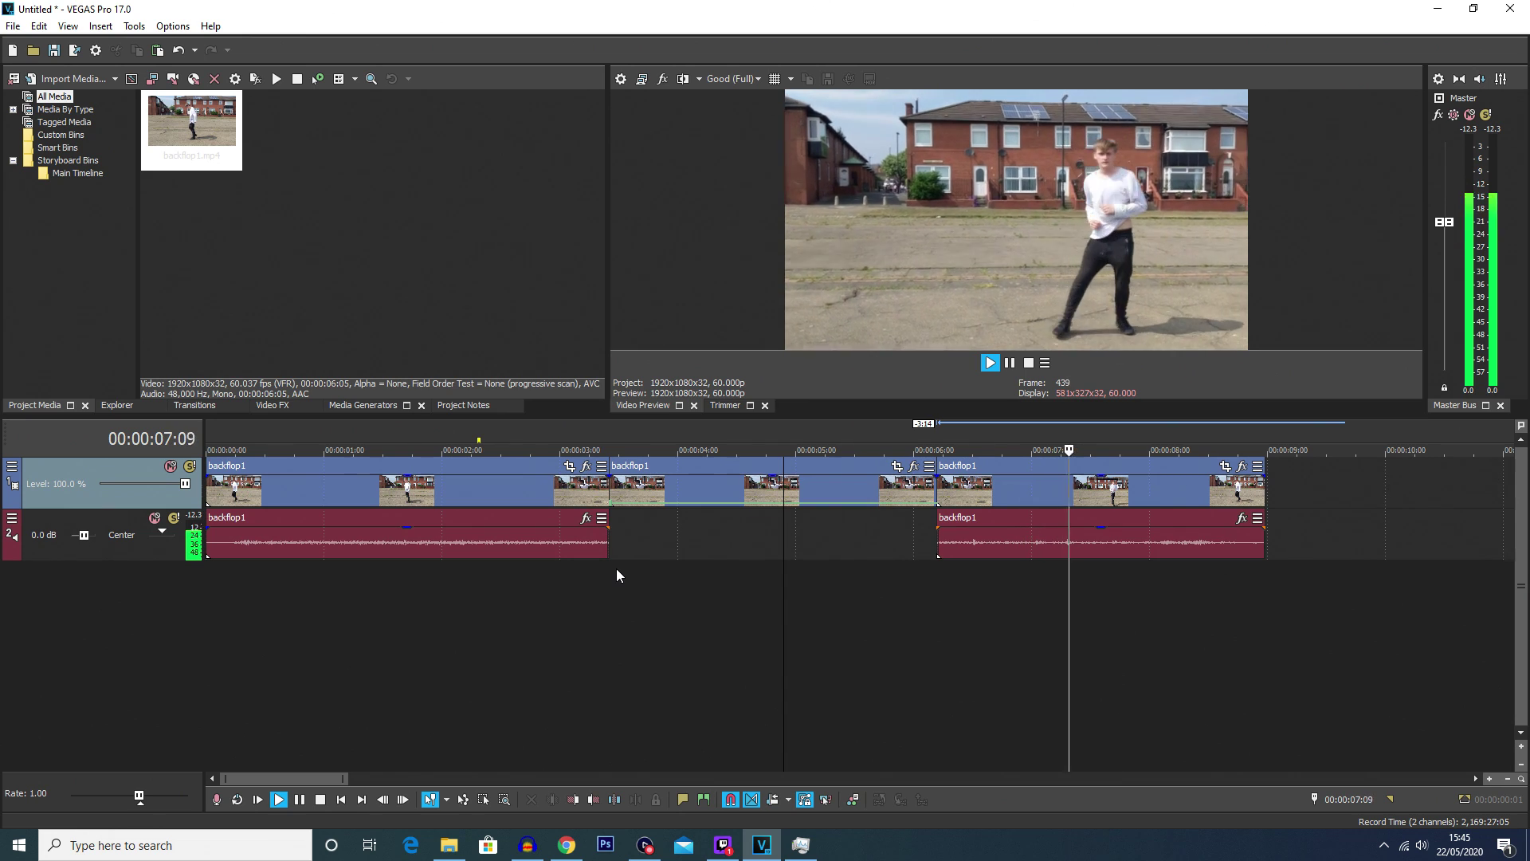
key(space)
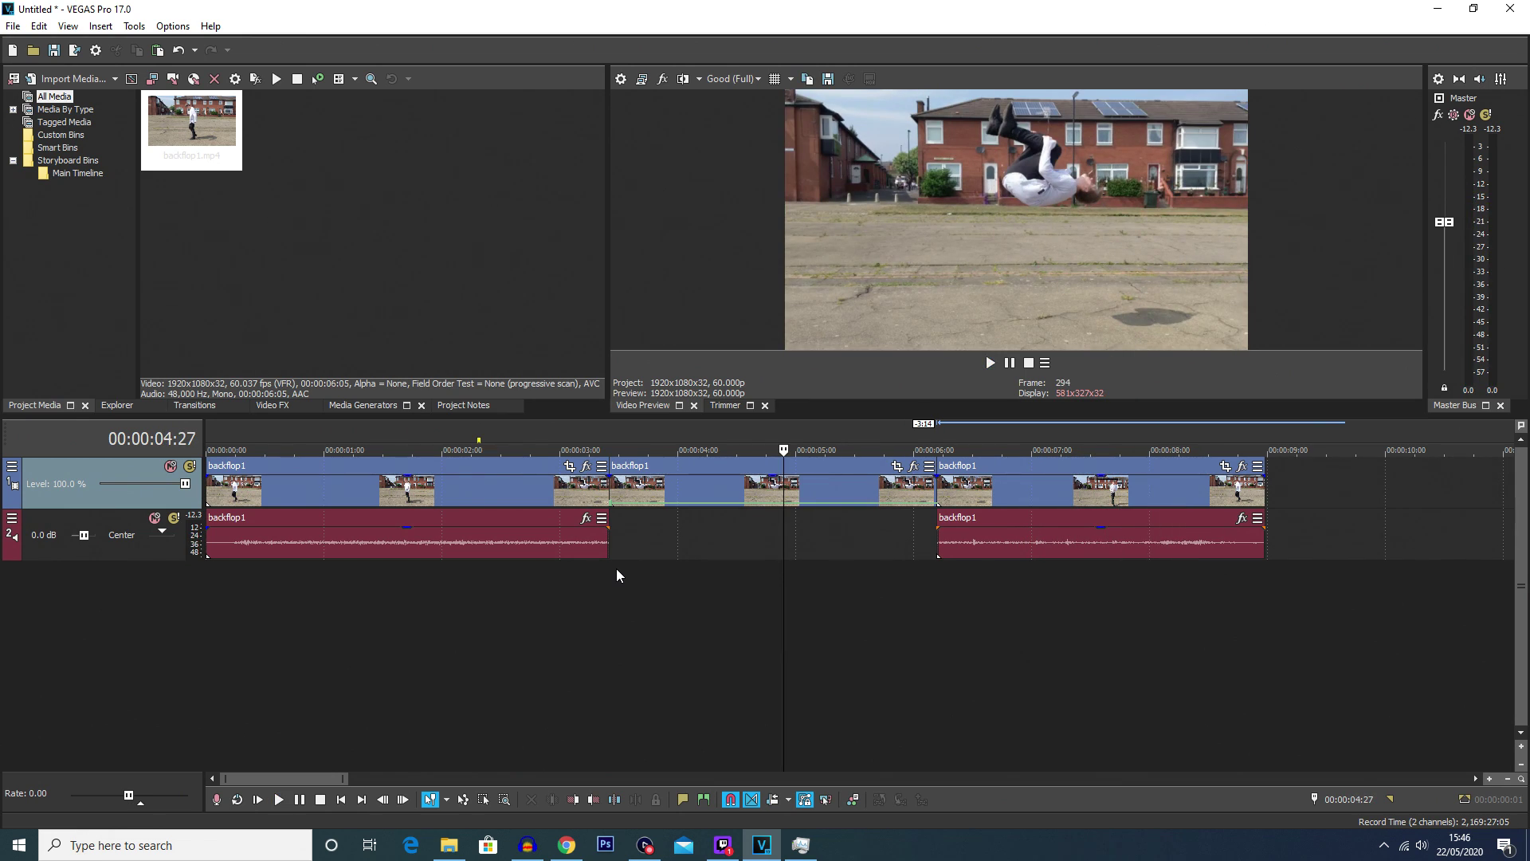
Step: Trim the frozen middle event's right edge so the freeze lasts about one second
click(814, 495)
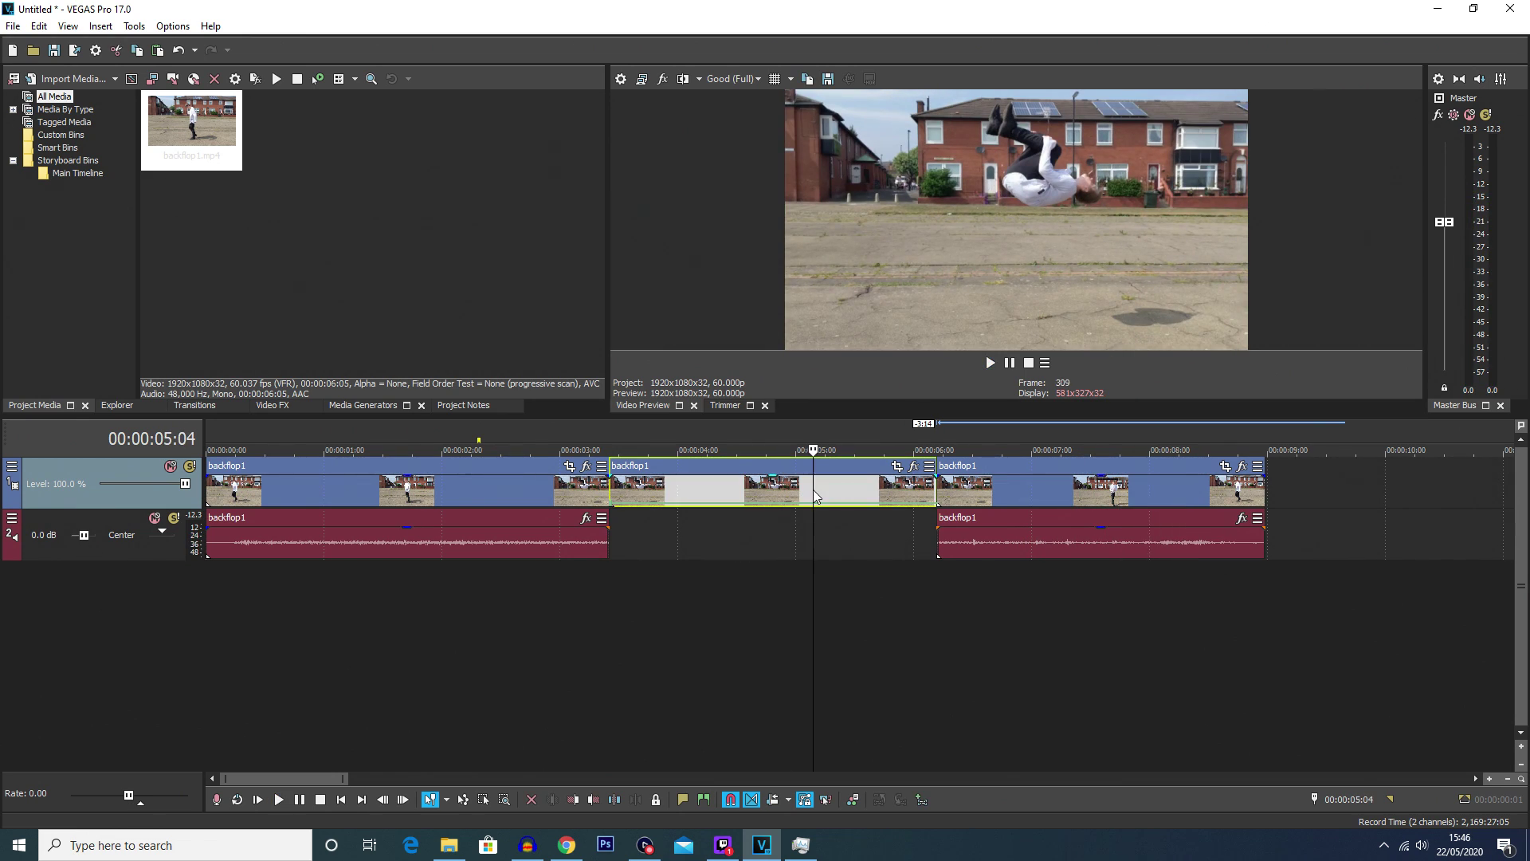
click(906, 491)
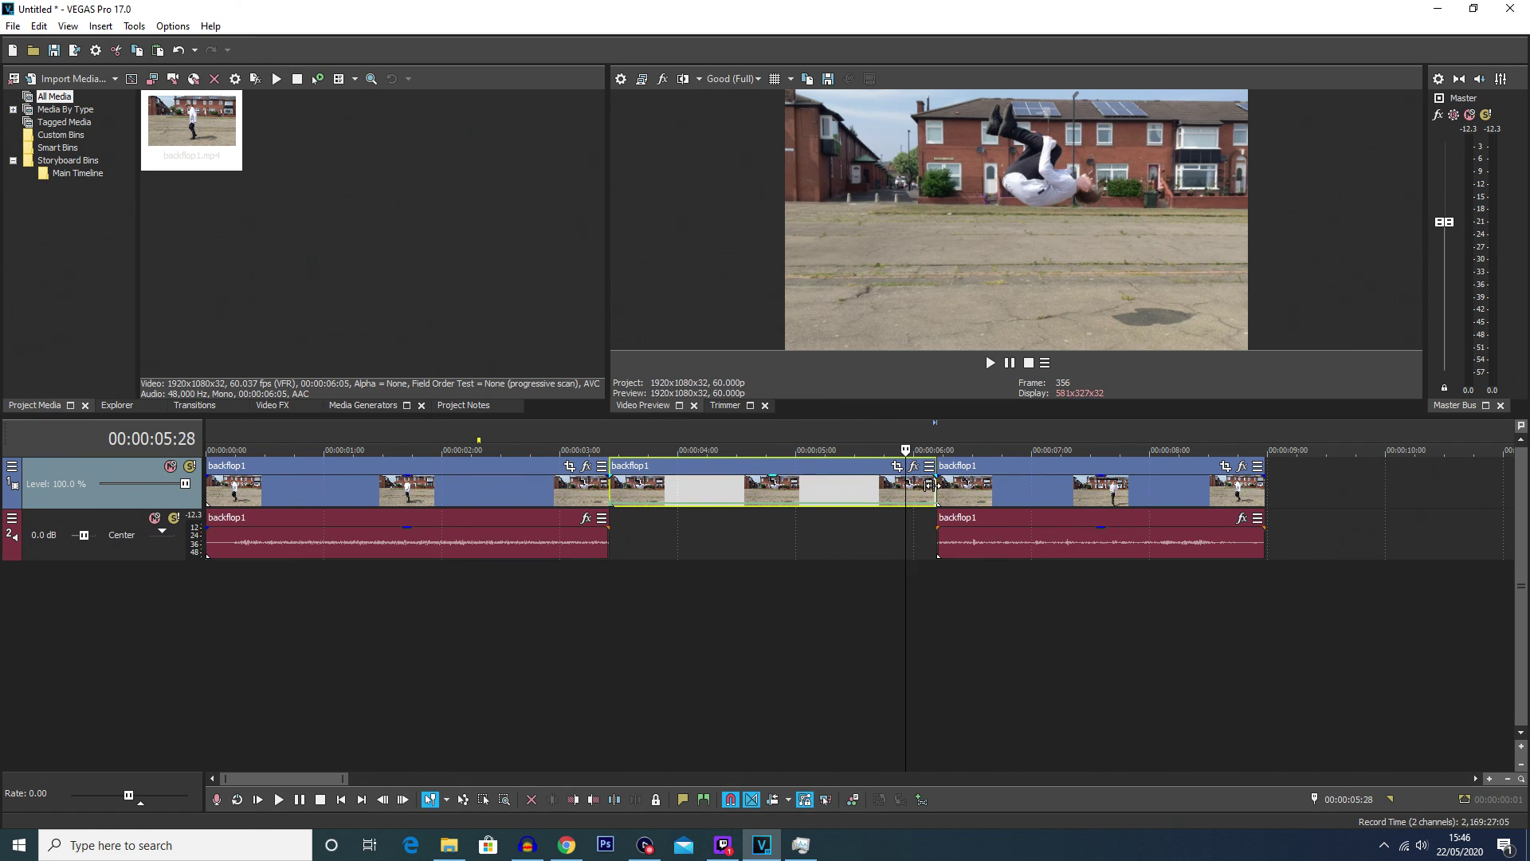
drag(936, 486, 713, 492)
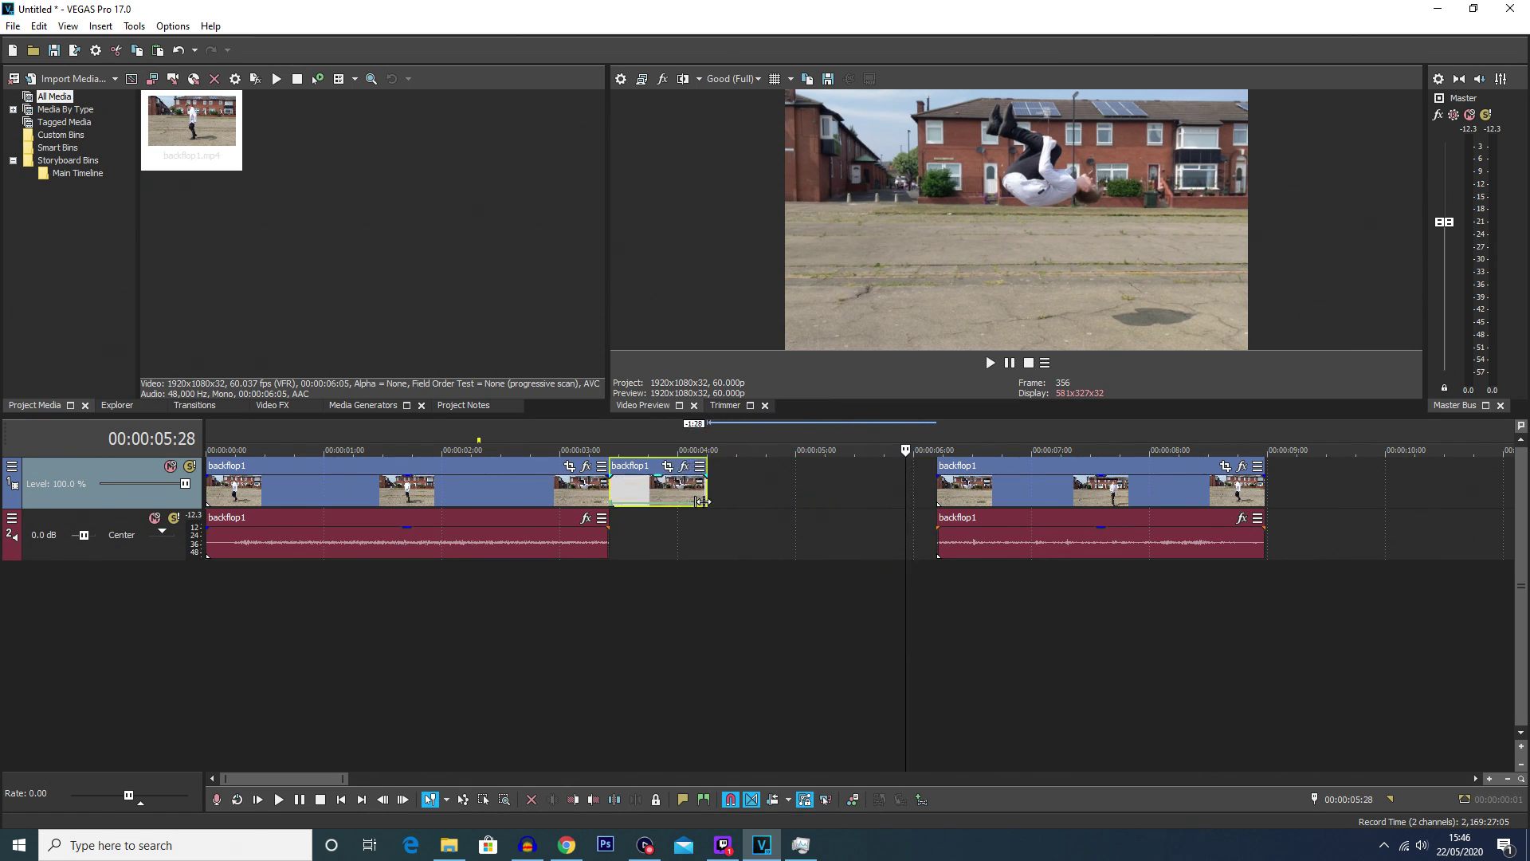
Step: Move the final flip events left to close the gap, then play the sequence from the start
click(562, 588)
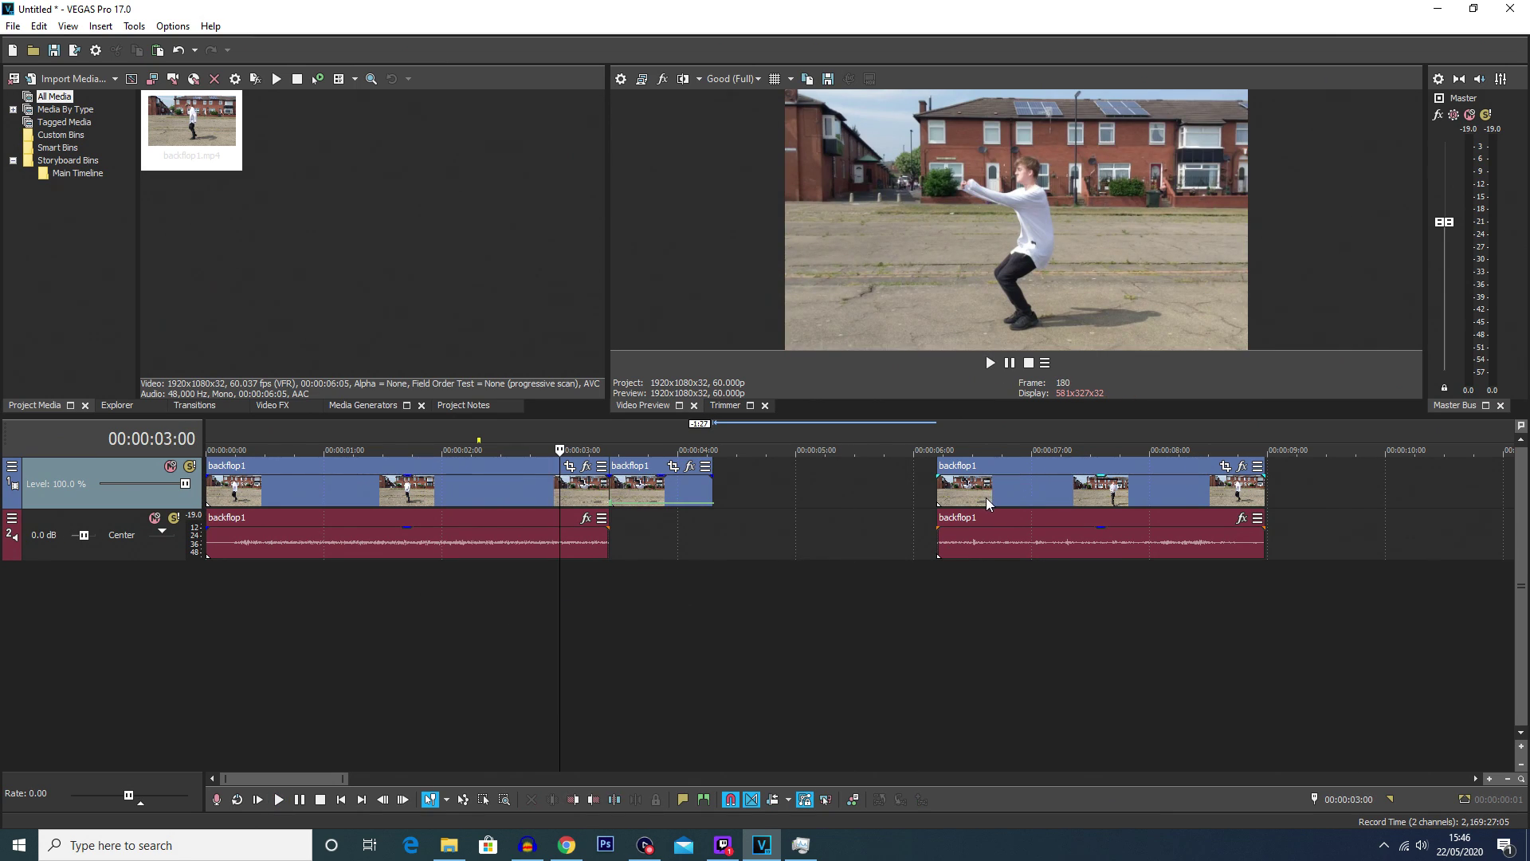
drag(988, 499, 748, 506)
click(470, 582)
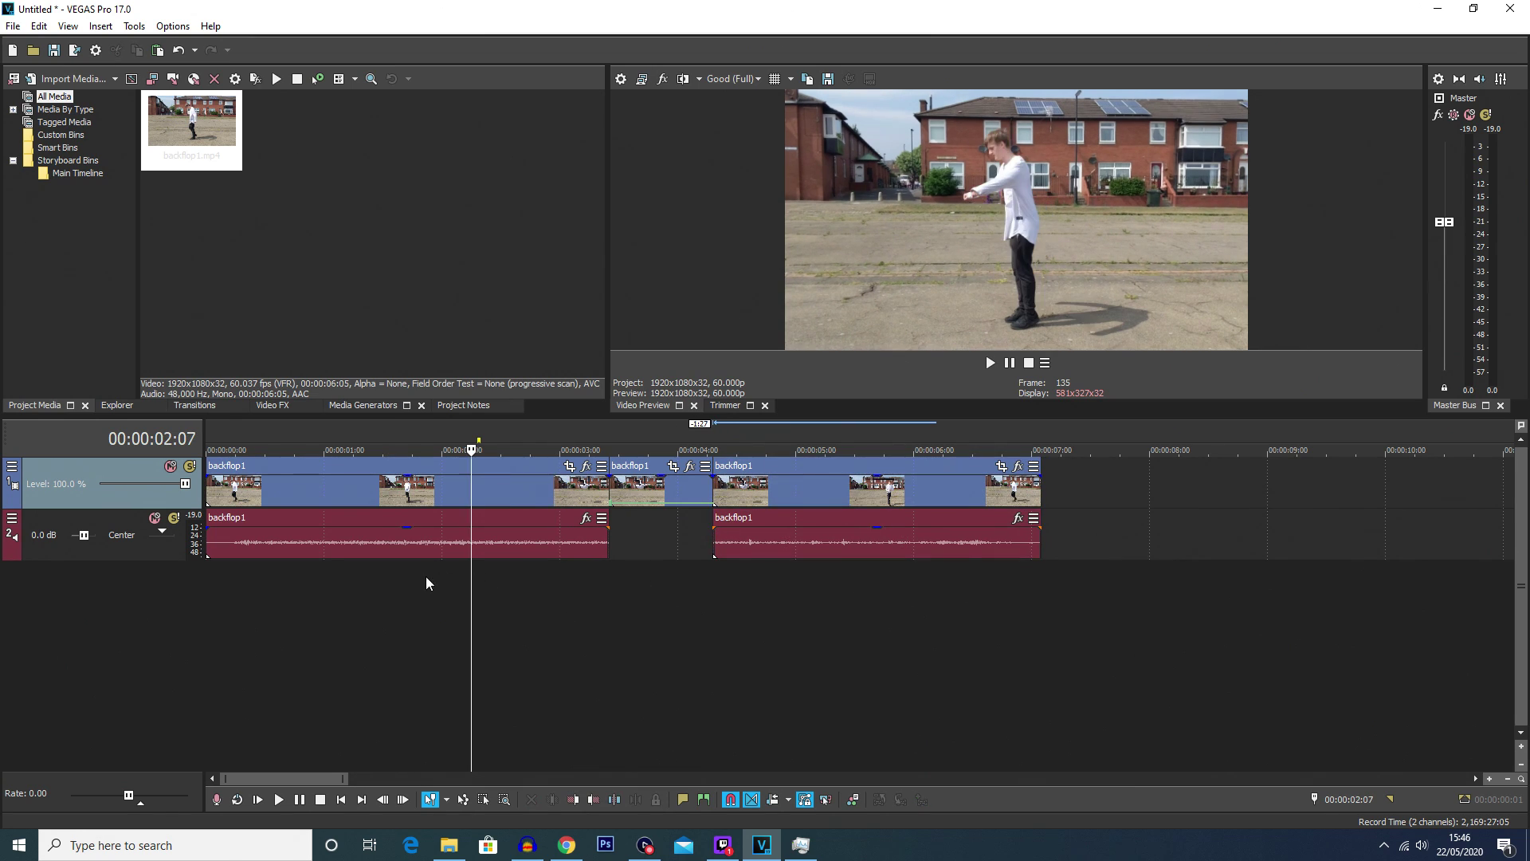
click(304, 612)
key(space)
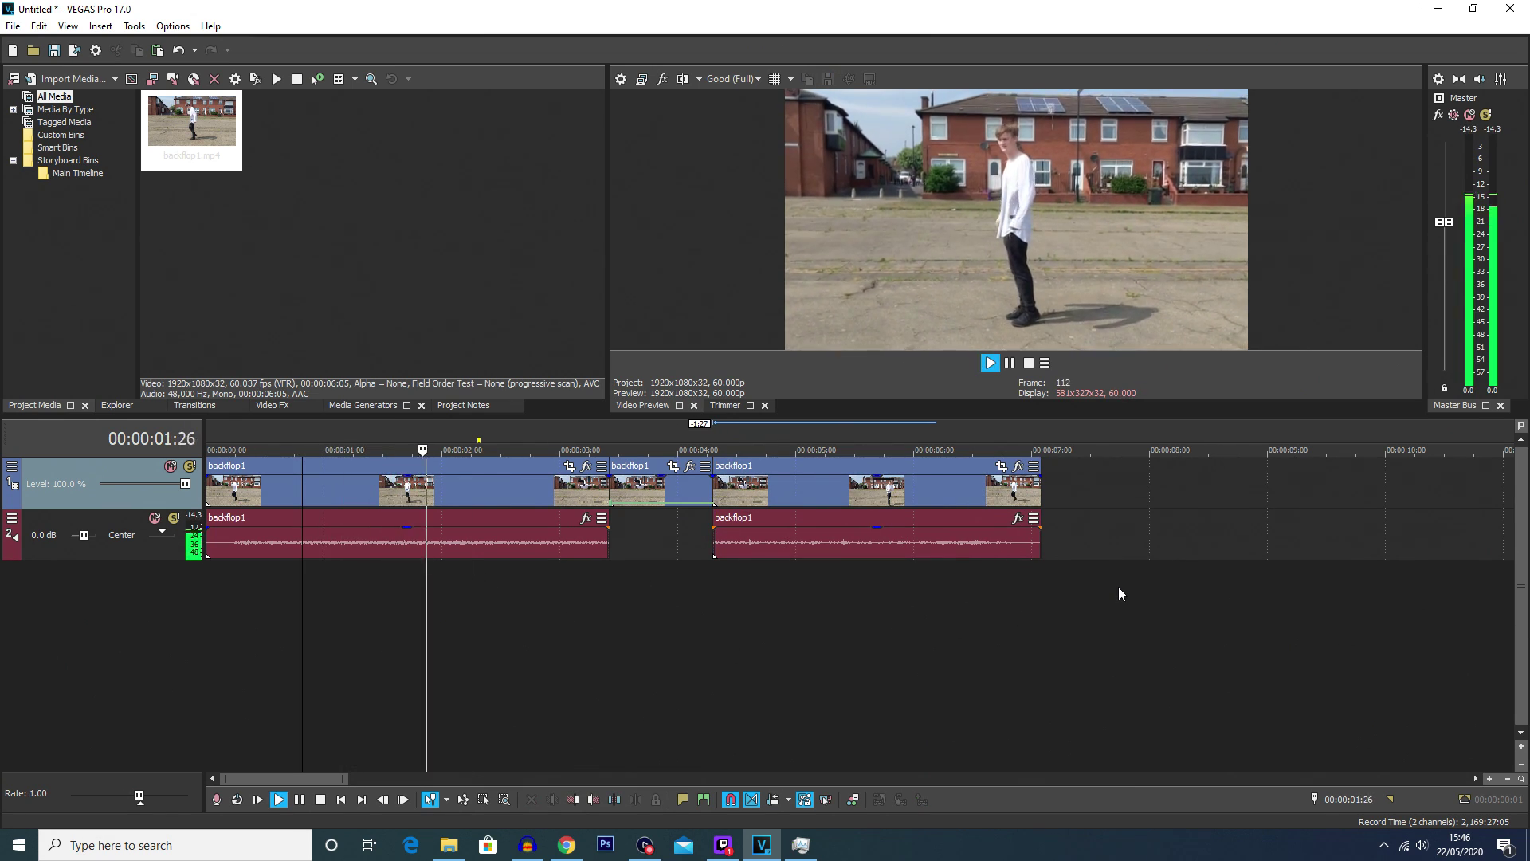